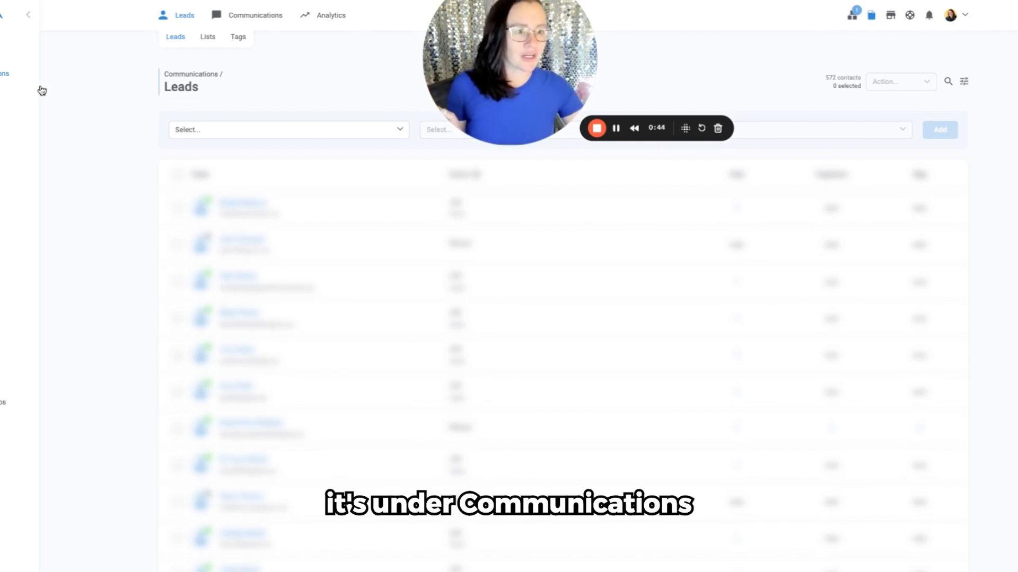
Step: Show the leads filter and choose "Level of engagement..." as the filter criterion
{"action": "left_click", "coordinate": [962, 87]}
{"action": "left_click", "coordinate": [962, 88]}
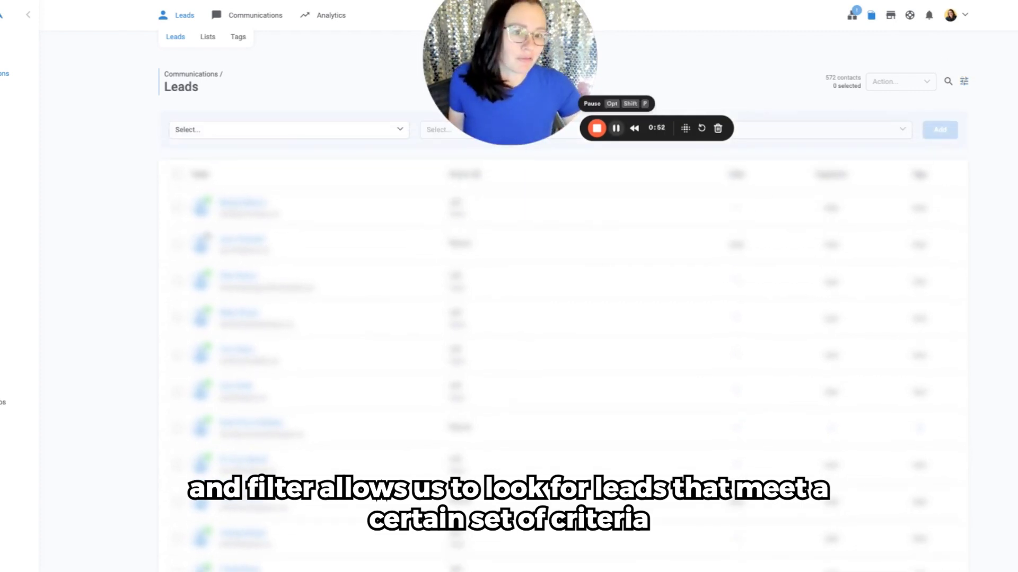
{"action": "left_click", "coordinate": [263, 134]}
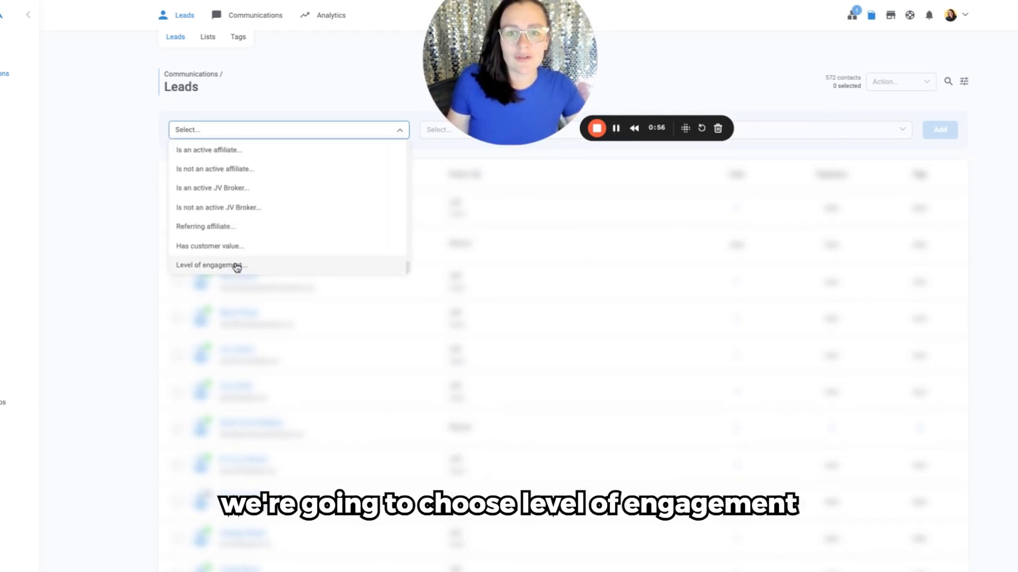
{"action": "scroll", "coordinate": [248, 262], "scroll_direction": "up", "scroll_amount": 10}
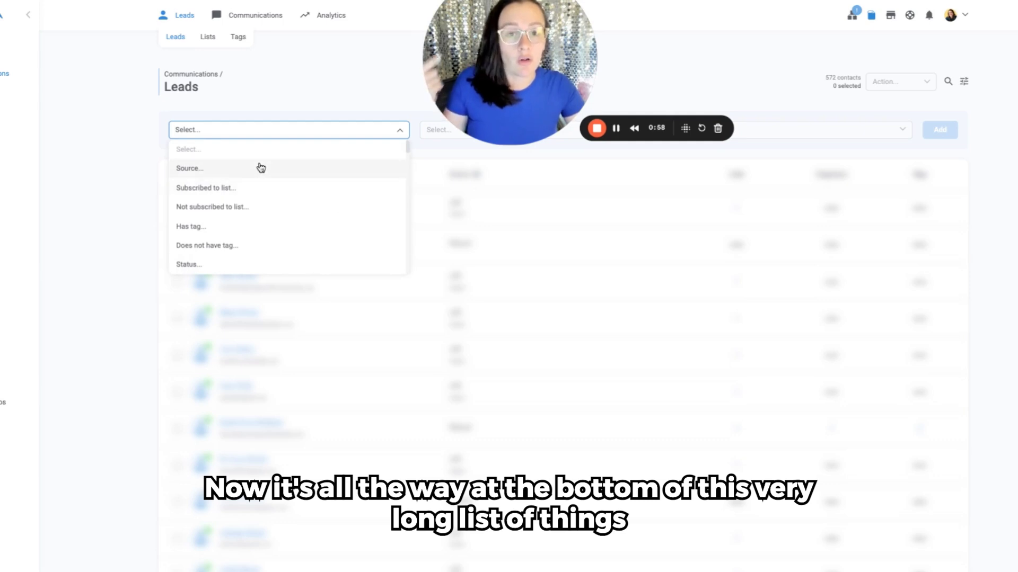
{"action": "scroll", "coordinate": [263, 176], "scroll_direction": "down", "scroll_amount": 5}
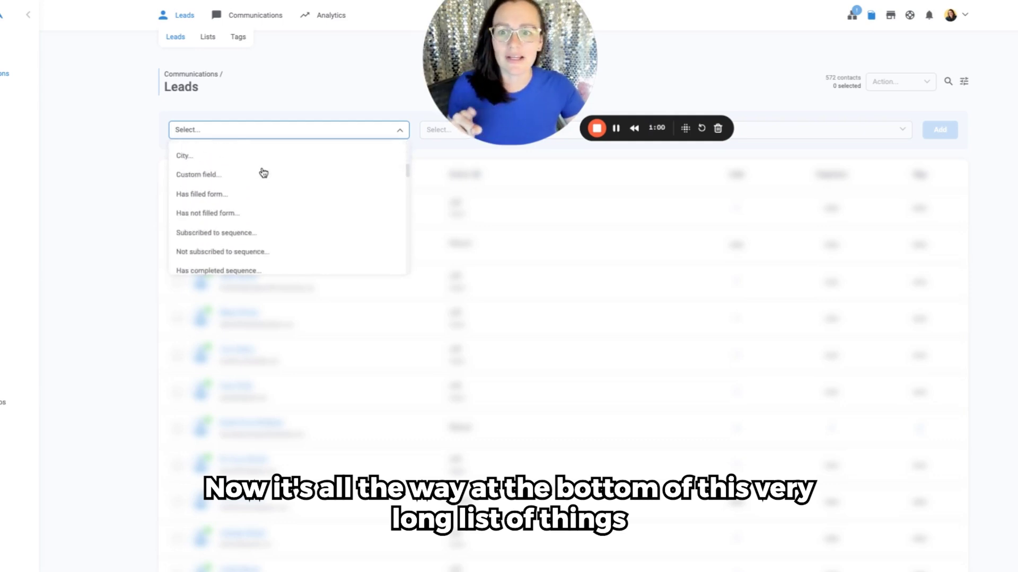
{"action": "scroll", "coordinate": [264, 177], "scroll_direction": "down", "scroll_amount": 10}
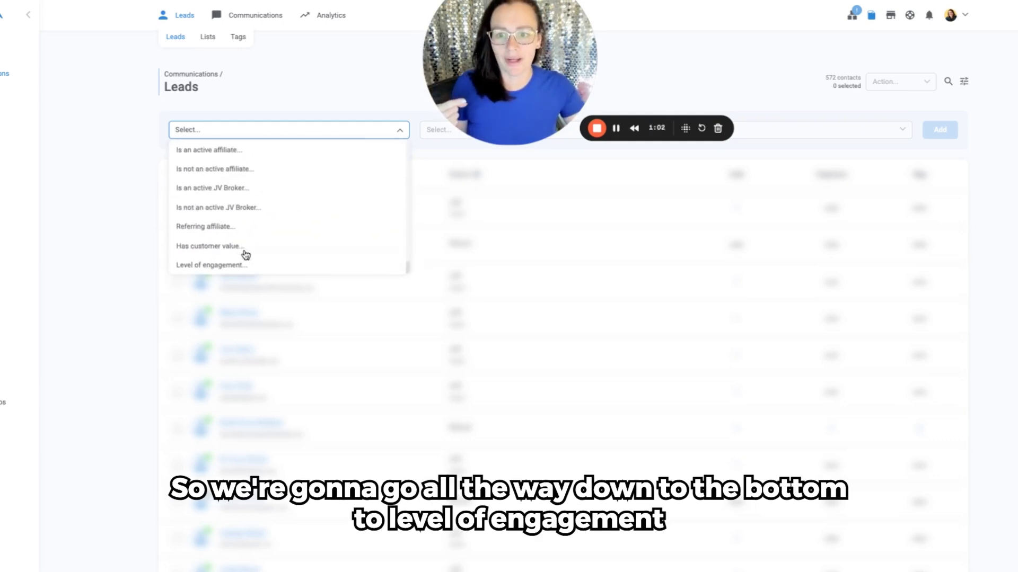
{"action": "left_click", "coordinate": [241, 266]}
{"action": "left_click_drag", "start_coordinate": [509, 103], "coordinate": [245, 125]}
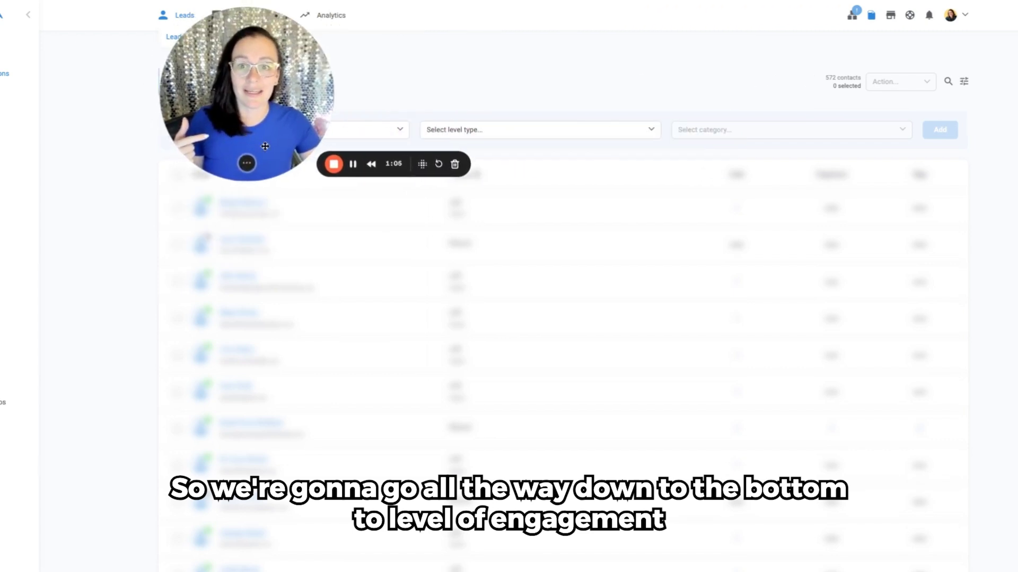
Step: Try the "Has purchased more than..." and "Has purchased less than..." level types for the engagement filter
{"action": "left_click", "coordinate": [487, 140]}
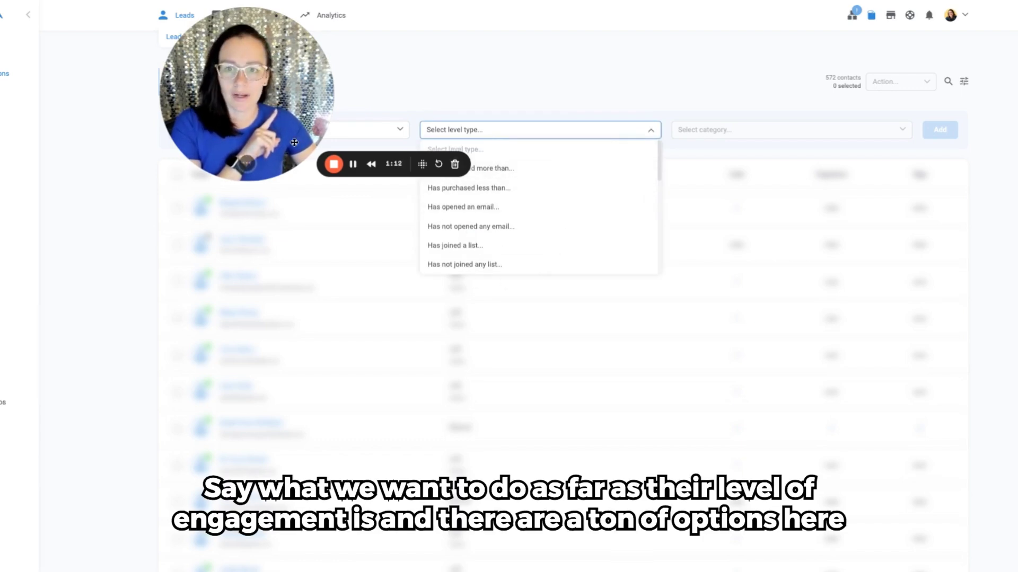
{"action": "left_click_drag", "start_coordinate": [289, 114], "coordinate": [346, 242]}
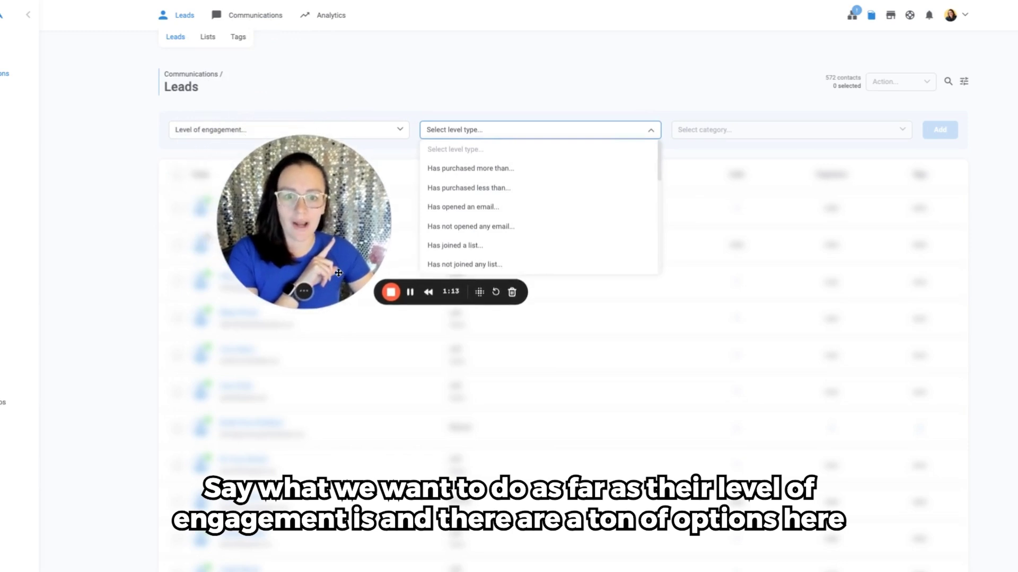
{"action": "left_click", "coordinate": [476, 139]}
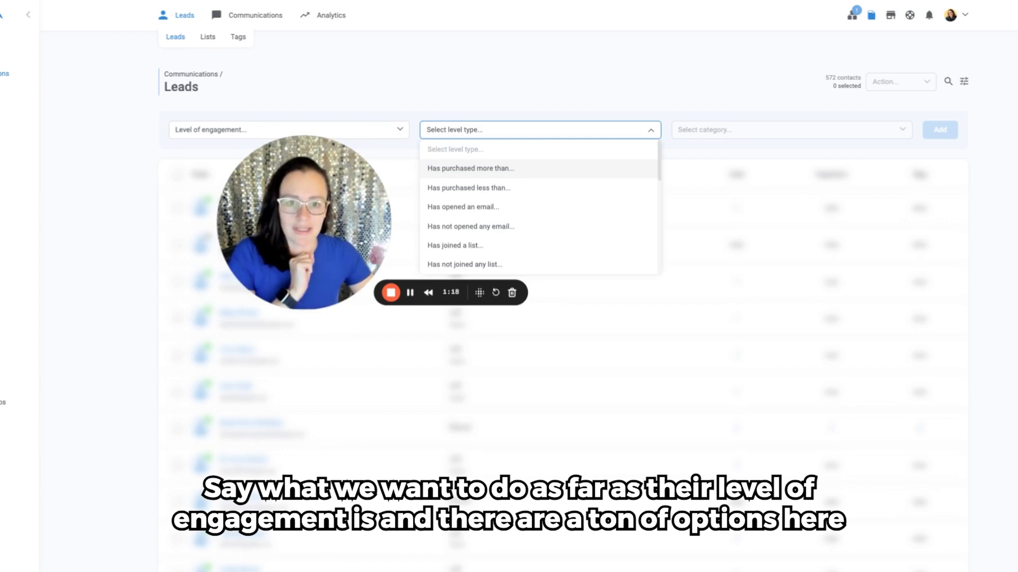
{"action": "left_click", "coordinate": [532, 173]}
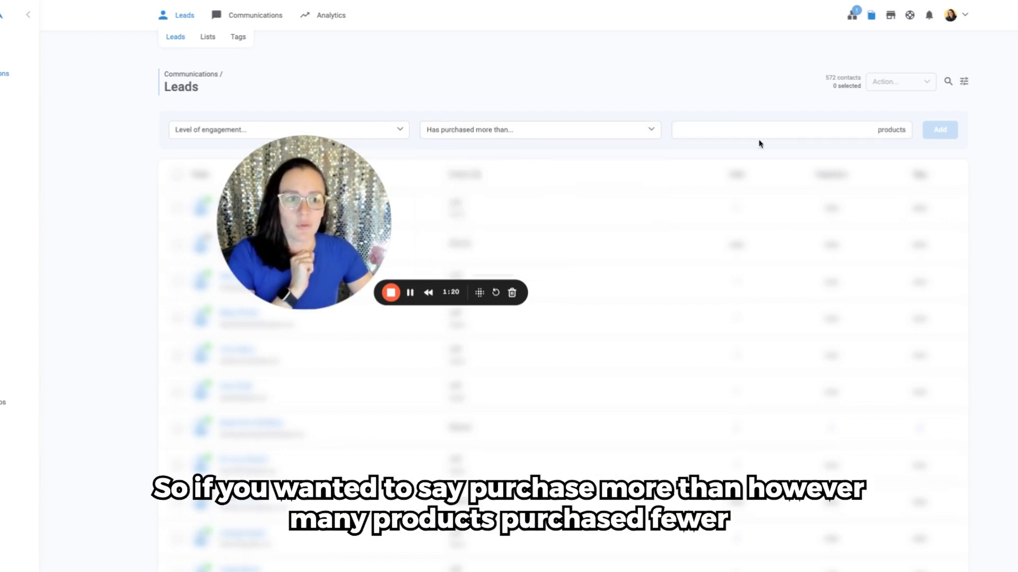
{"action": "left_click", "coordinate": [585, 134]}
{"action": "left_click", "coordinate": [498, 193]}
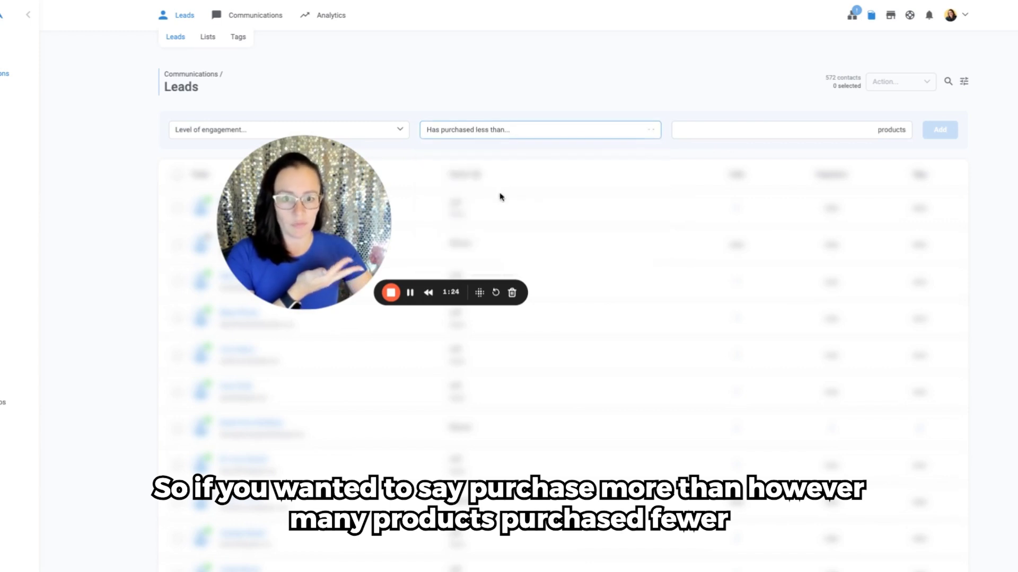
{"action": "left_click", "coordinate": [786, 135]}
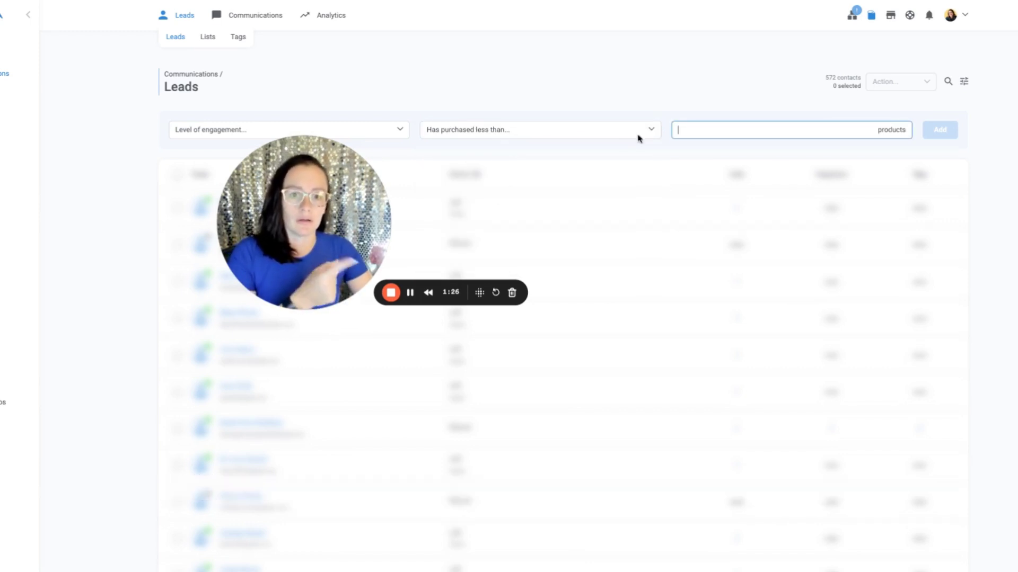
Step: Try the "Has logged in a membership..." and "Has not logged in any membership..." level types for the engagement filter
{"action": "left_click", "coordinate": [563, 138]}
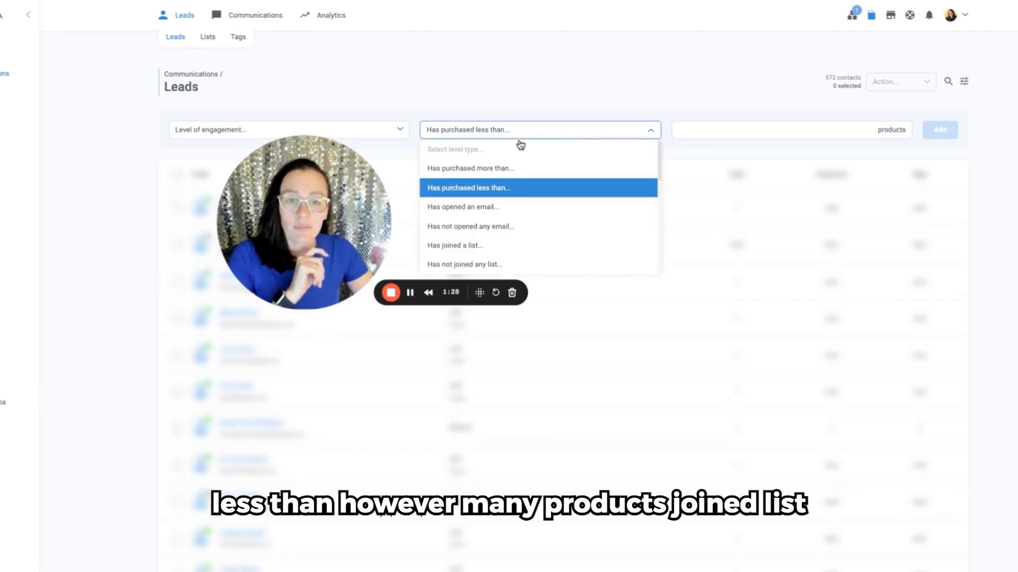
{"action": "scroll", "coordinate": [525, 223], "scroll_direction": "down", "scroll_amount": 1}
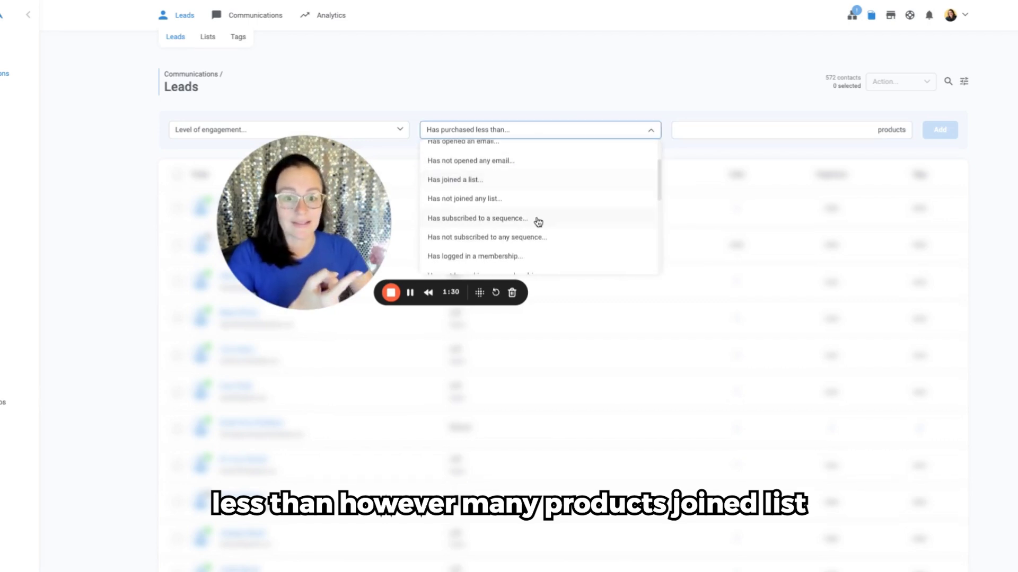
{"action": "scroll", "coordinate": [538, 222], "scroll_direction": "down", "scroll_amount": 1}
{"action": "scroll", "coordinate": [538, 223], "scroll_direction": "down", "scroll_amount": 1}
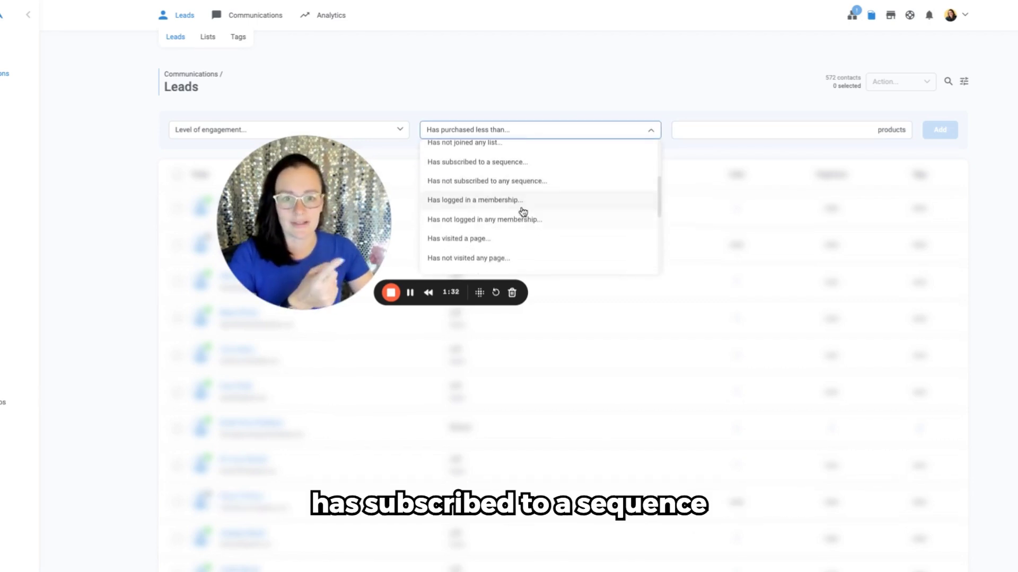
{"action": "left_click", "coordinate": [536, 204]}
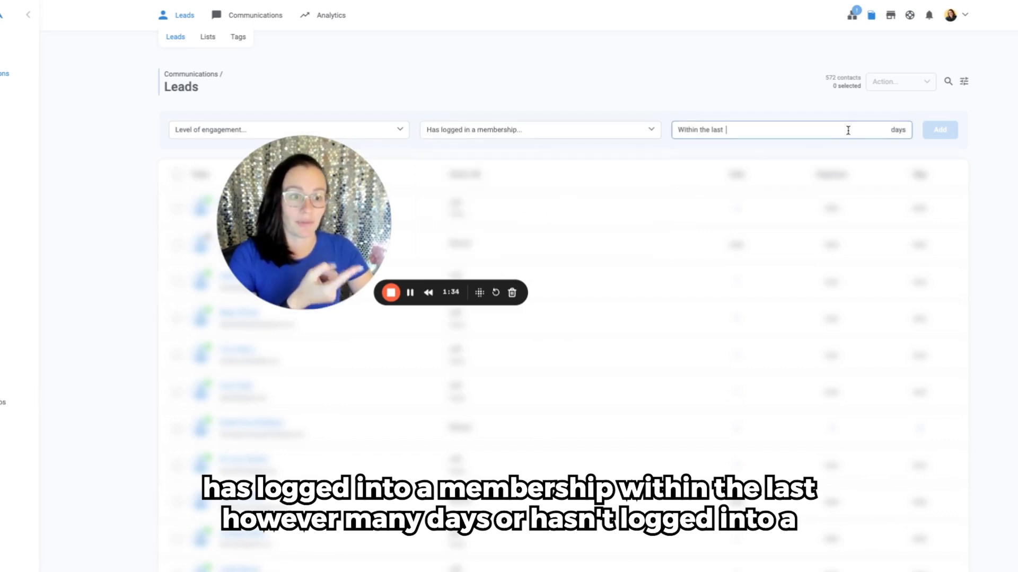
{"action": "left_click", "coordinate": [562, 131]}
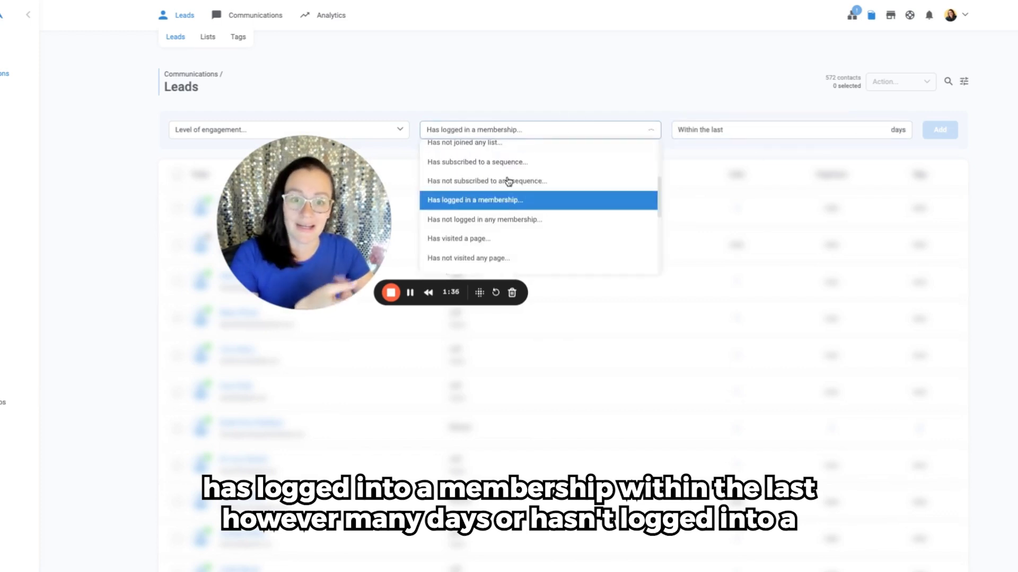
{"action": "left_click", "coordinate": [504, 225]}
Step: Review the remaining level types and set the engagement filter's level type to "Has not opened any email..."
{"action": "left_click", "coordinate": [513, 139]}
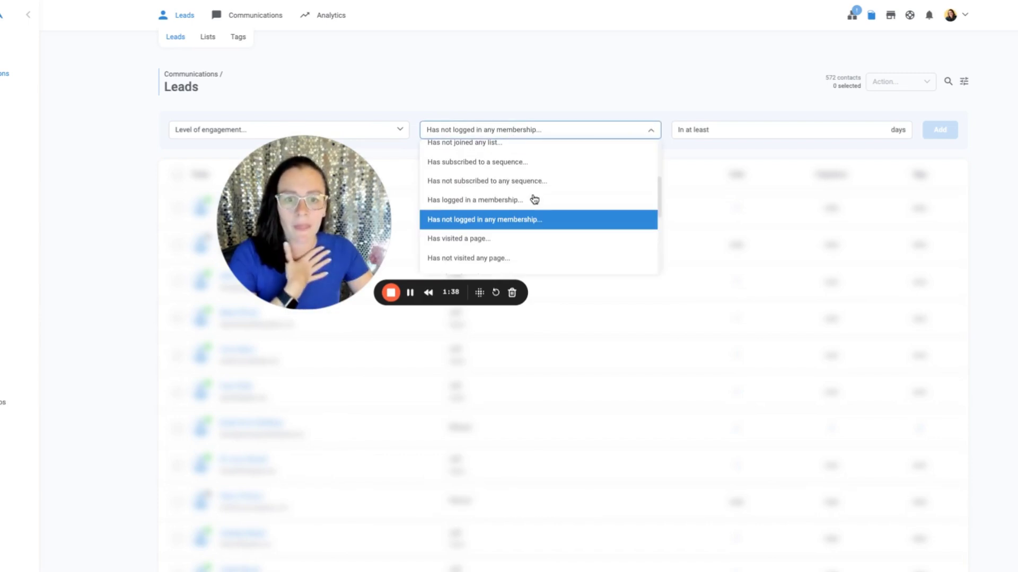
{"action": "scroll", "coordinate": [535, 199], "scroll_direction": "down", "scroll_amount": 2}
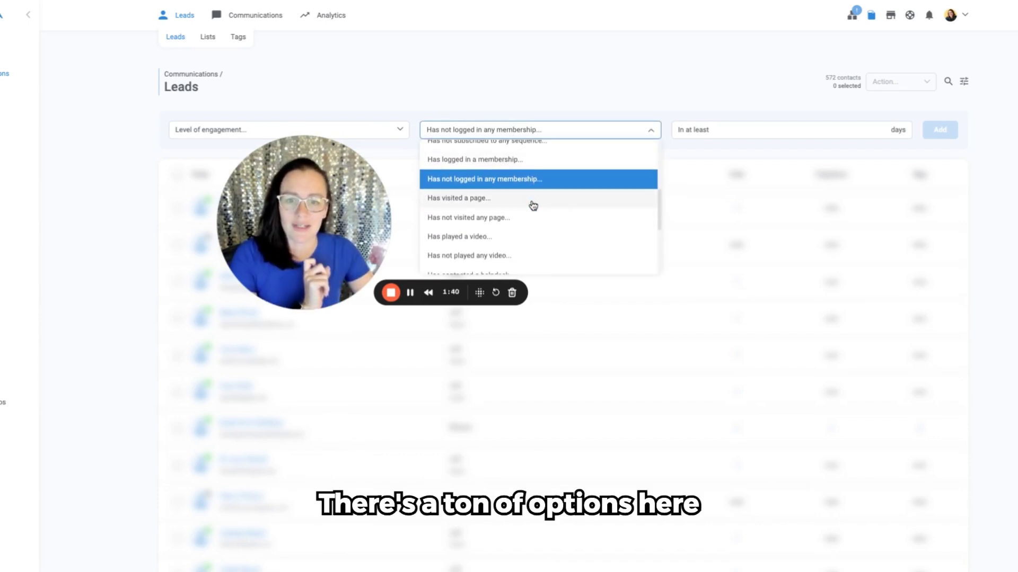
{"action": "scroll", "coordinate": [533, 207], "scroll_direction": "down", "scroll_amount": 5}
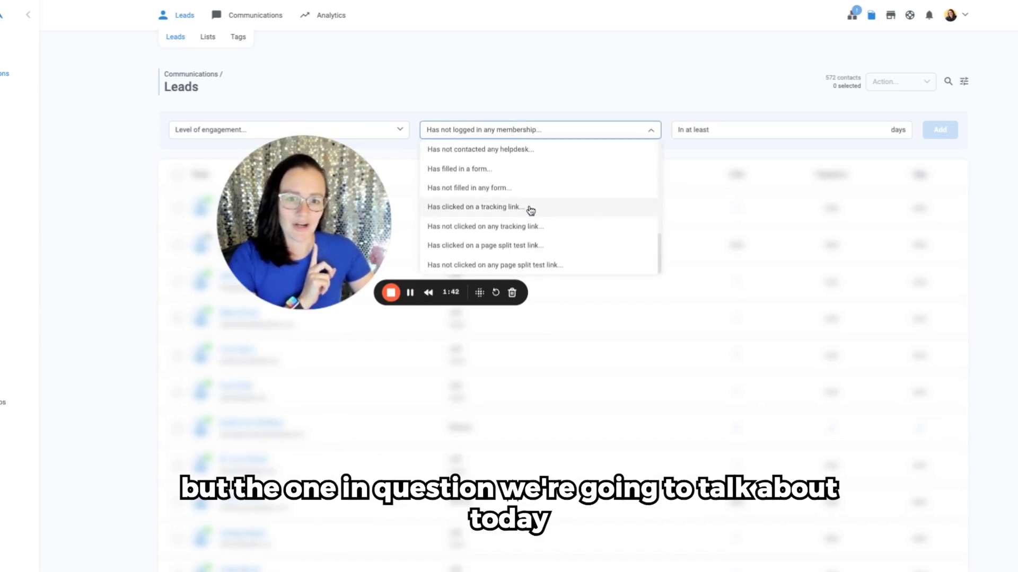
{"action": "scroll", "coordinate": [557, 205], "scroll_direction": "up", "scroll_amount": 1}
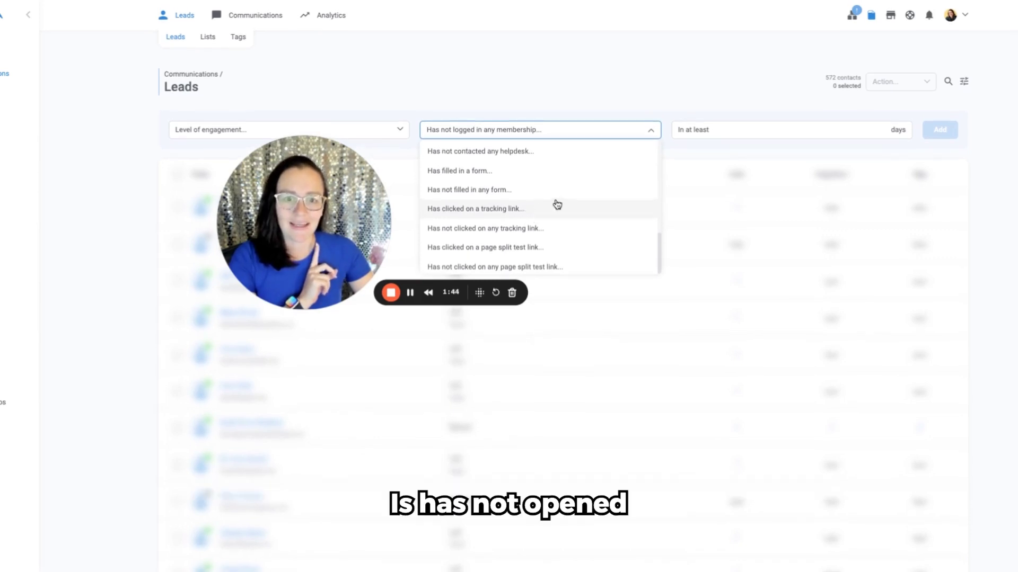
{"action": "scroll", "coordinate": [557, 204], "scroll_direction": "up", "scroll_amount": 4}
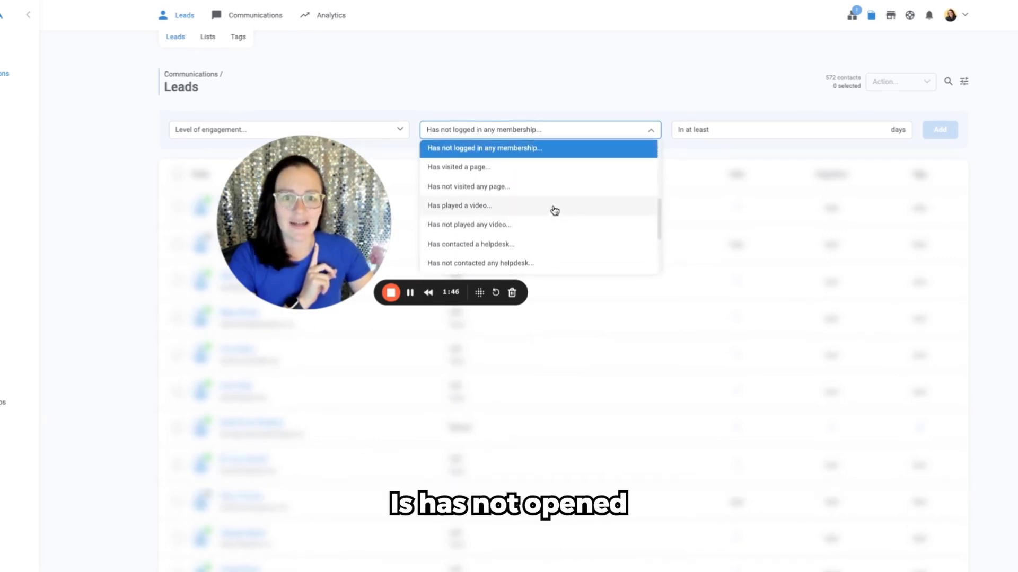
{"action": "scroll", "coordinate": [554, 210], "scroll_direction": "down", "scroll_amount": 5}
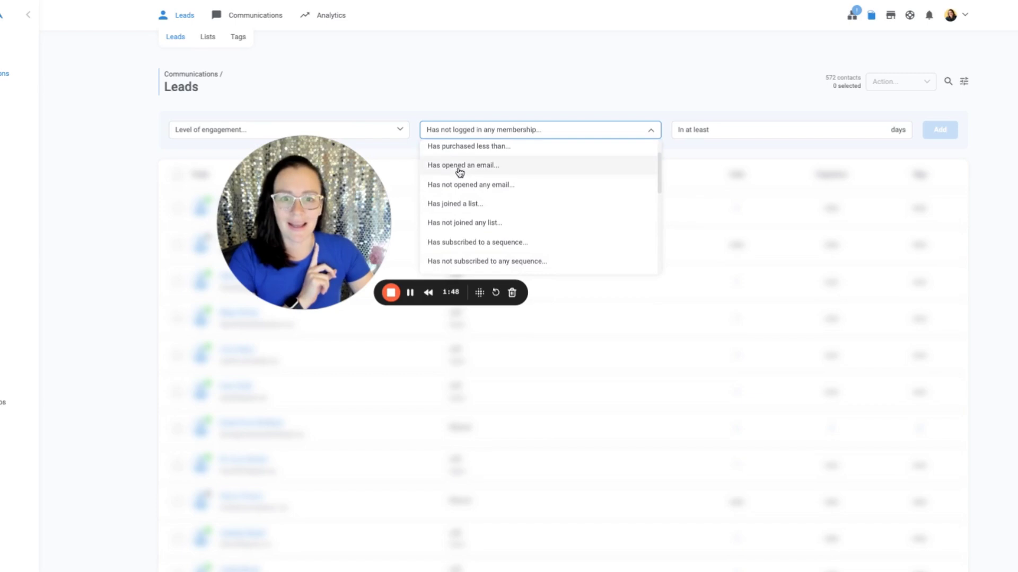
{"action": "left_click", "coordinate": [482, 193]}
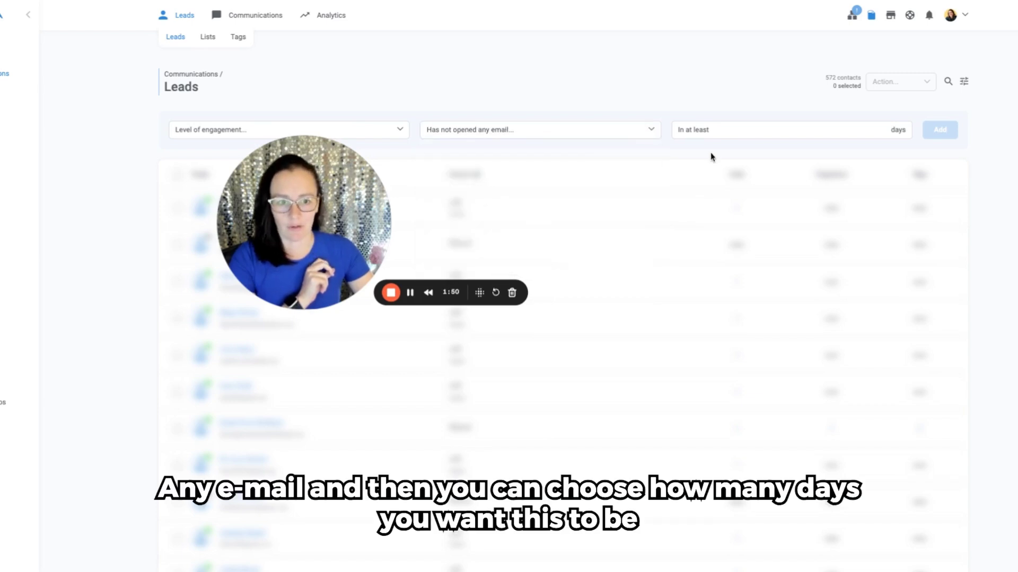
Step: Set the unopened-email period to at least 90 days and add the filter to the leads list
{"action": "left_click", "coordinate": [876, 129]}
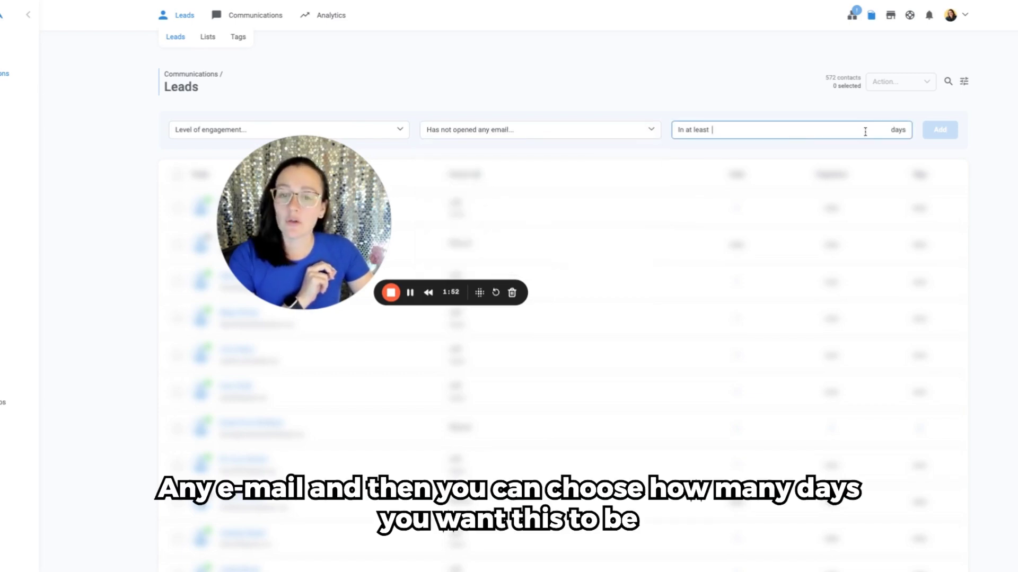
{"action": "left_click_drag", "start_coordinate": [350, 225], "coordinate": [622, 233]}
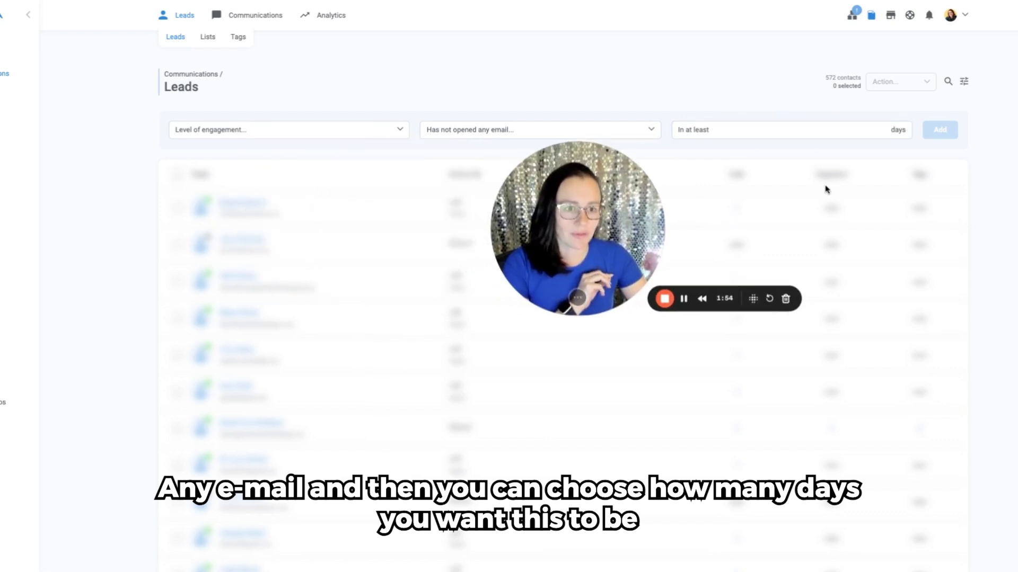
{"action": "left_click", "coordinate": [826, 135]}
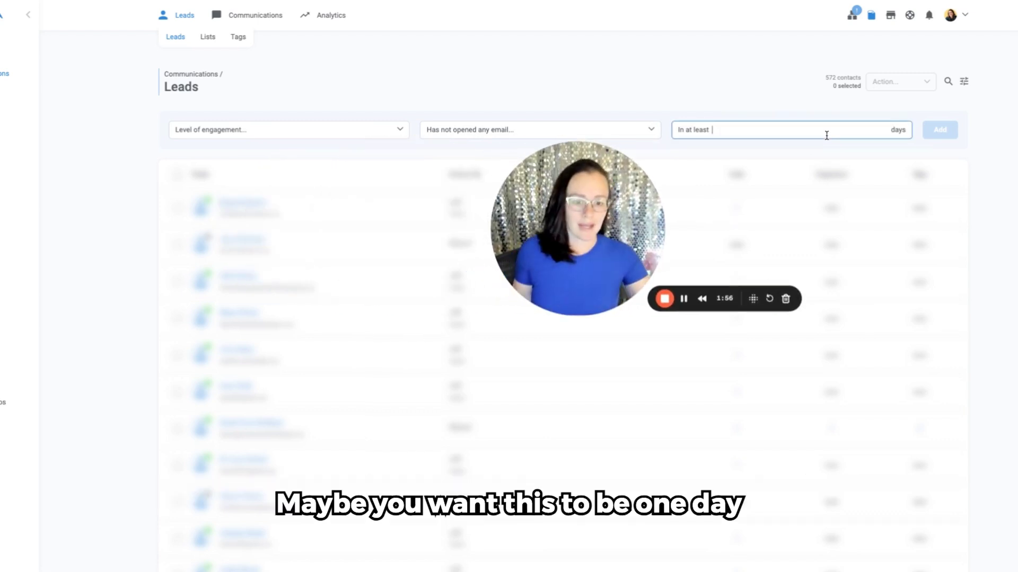
{"action": "type", "text": "90"}
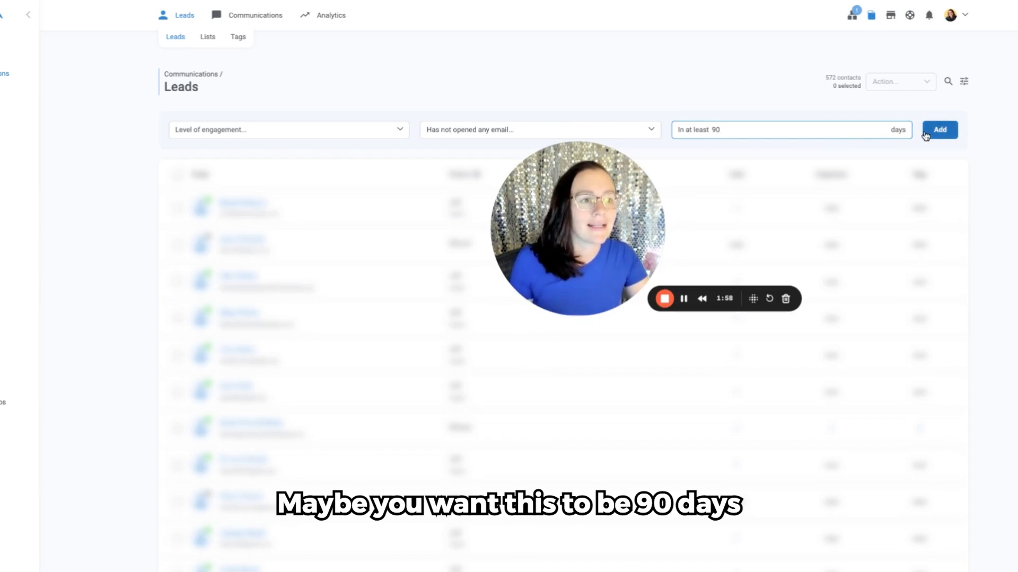
{"action": "left_click", "coordinate": [925, 136]}
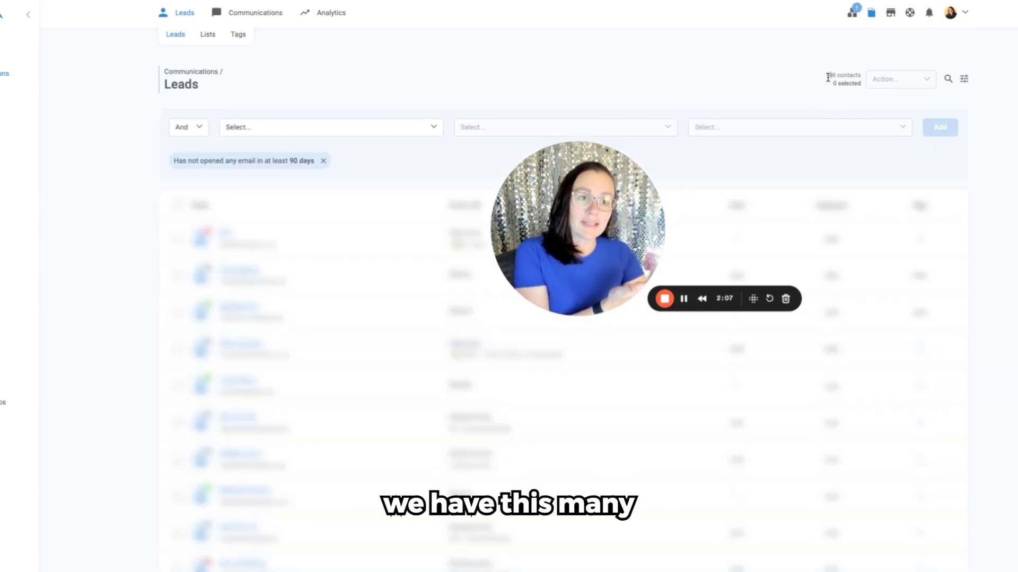
{"action": "left_click_drag", "start_coordinate": [828, 77], "coordinate": [836, 77]}
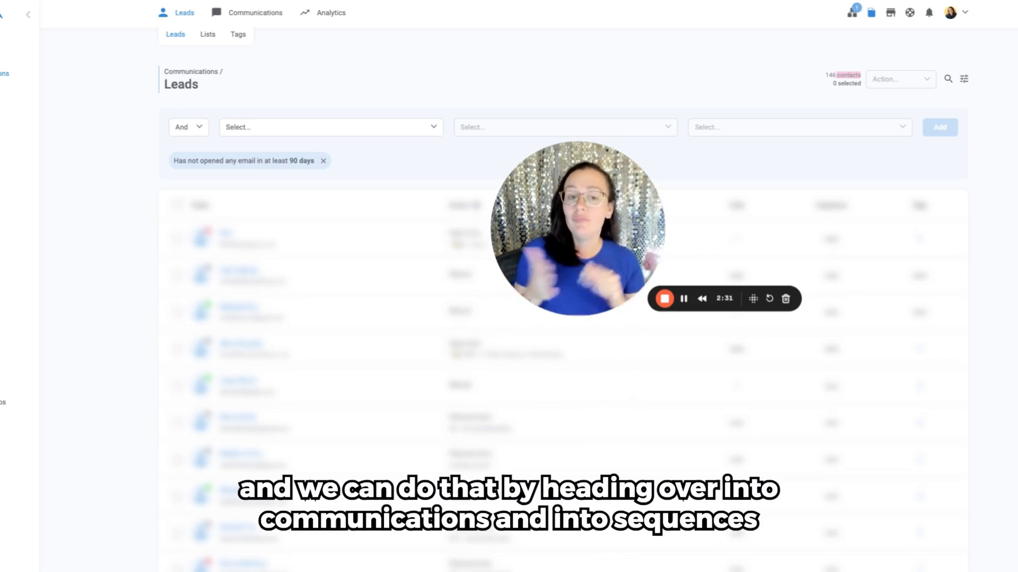
{"action": "mouse_move", "coordinate": [270, 20]}
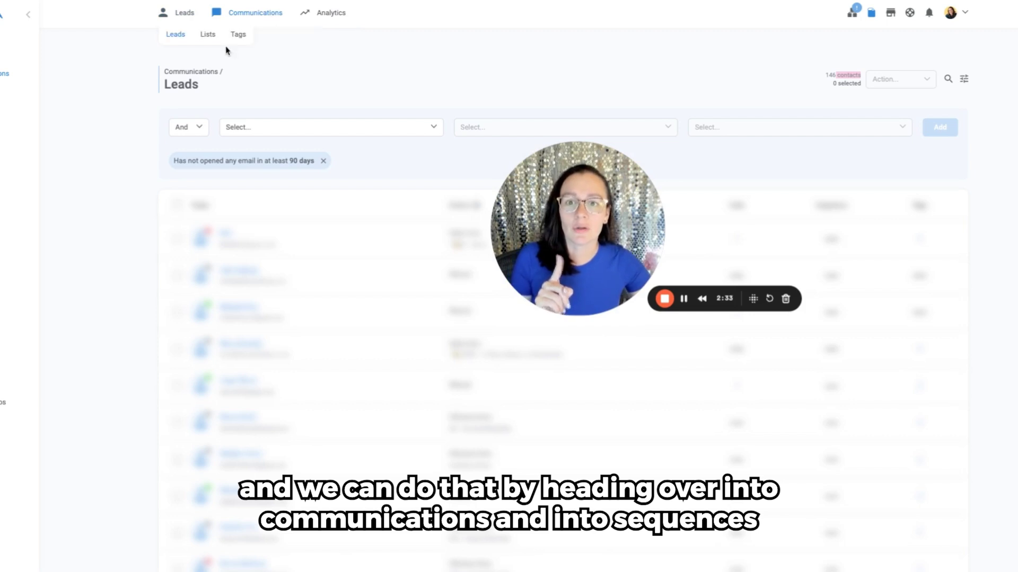
{"action": "left_click", "coordinate": [684, 299]}
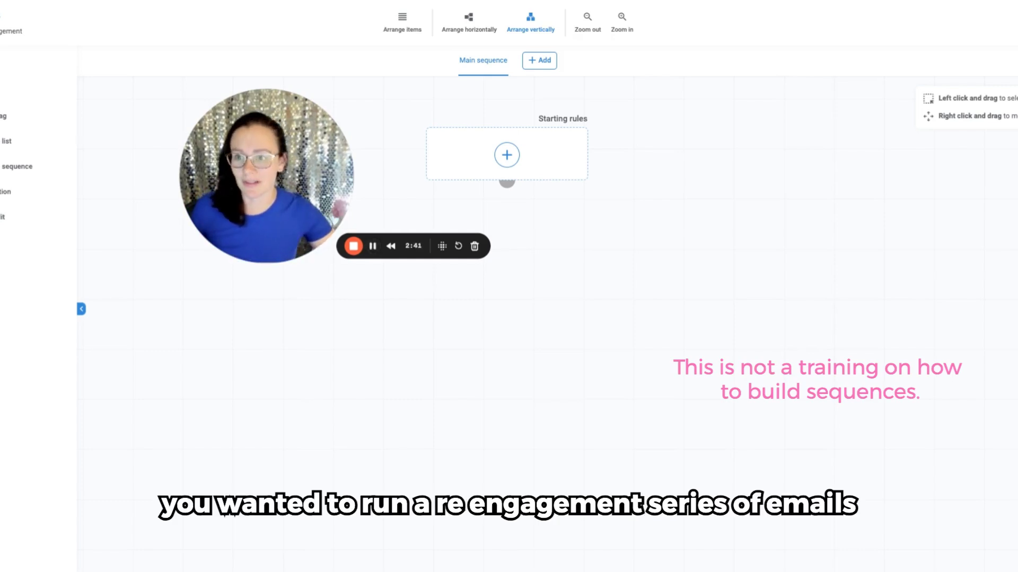
Step: Add an email step below the starting rules, running right after the previous step, and name the broadcast "a"
{"action": "left_click_drag", "start_coordinate": [1, 91], "coordinate": [524, 288]}
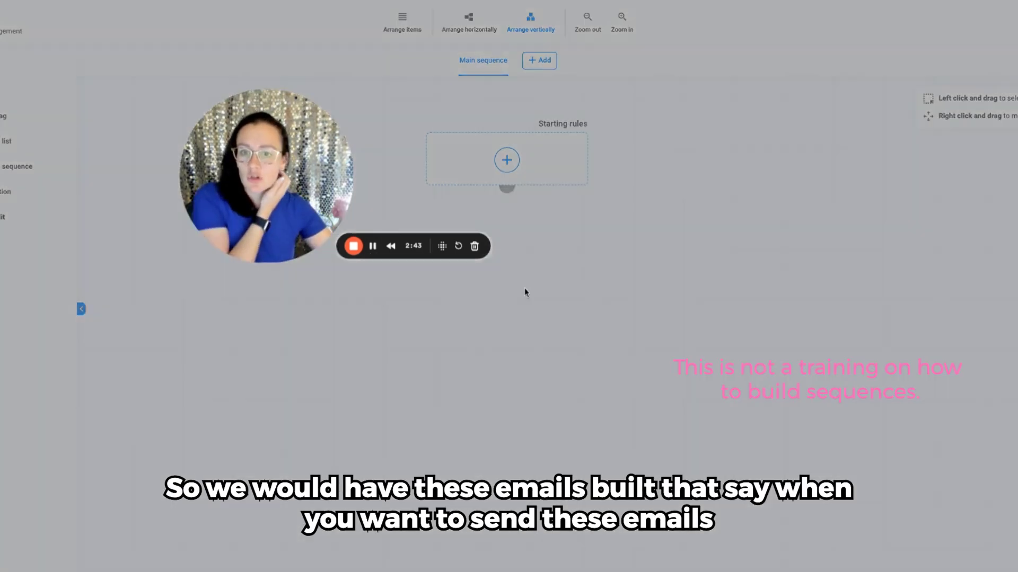
{"action": "left_click_drag", "start_coordinate": [291, 160], "coordinate": [205, 170]}
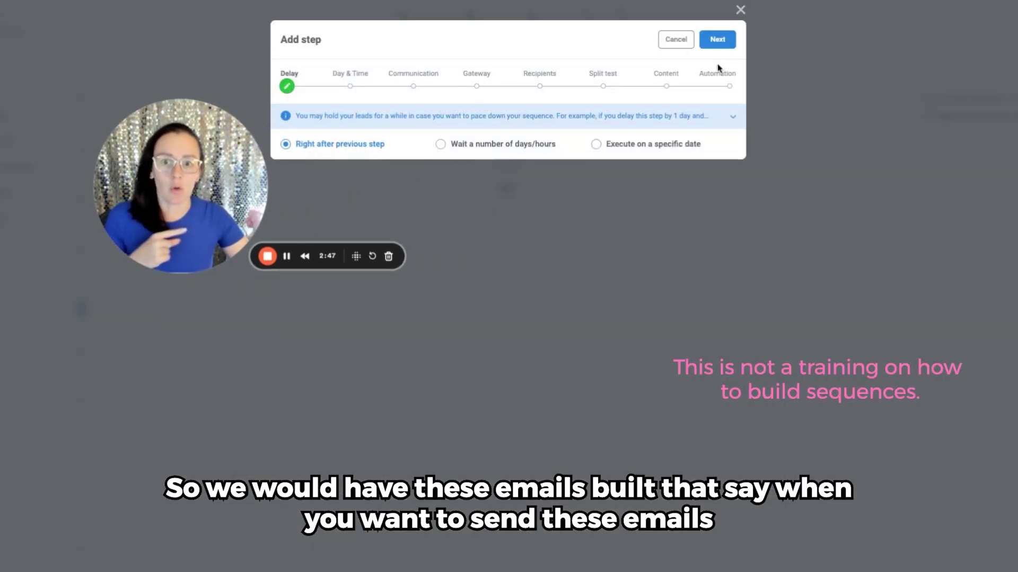
{"action": "left_click", "coordinate": [717, 41]}
{"action": "left_click", "coordinate": [716, 43]}
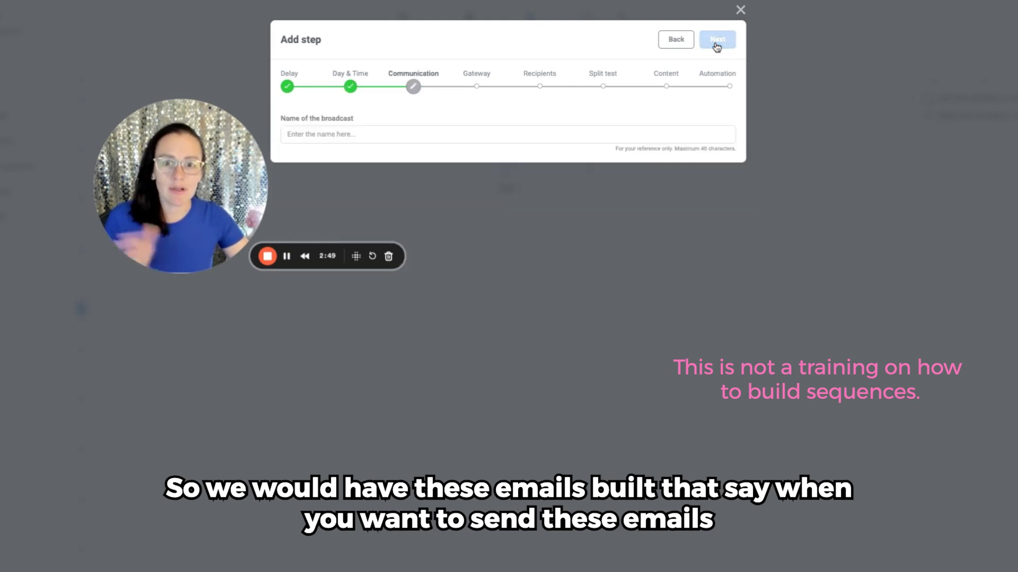
{"action": "left_click", "coordinate": [447, 133]}
{"action": "type", "text": "a"}
{"action": "left_click", "coordinate": [717, 41]}
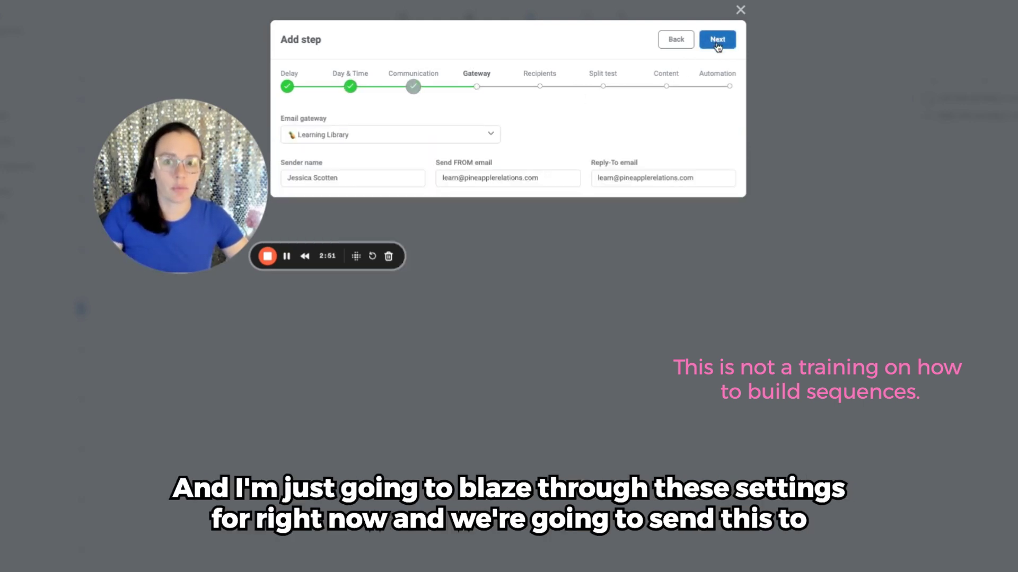
Step: Keep the Learning Library email gateway and set the recipients to anyone reaching this step
{"action": "left_click", "coordinate": [717, 41]}
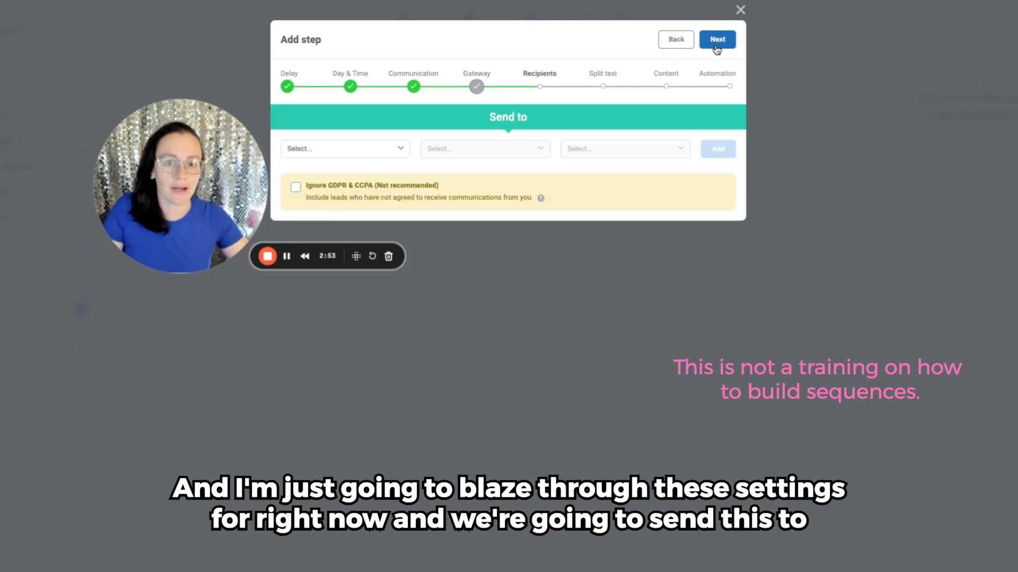
{"action": "left_click", "coordinate": [323, 154]}
{"action": "left_click", "coordinate": [321, 190]}
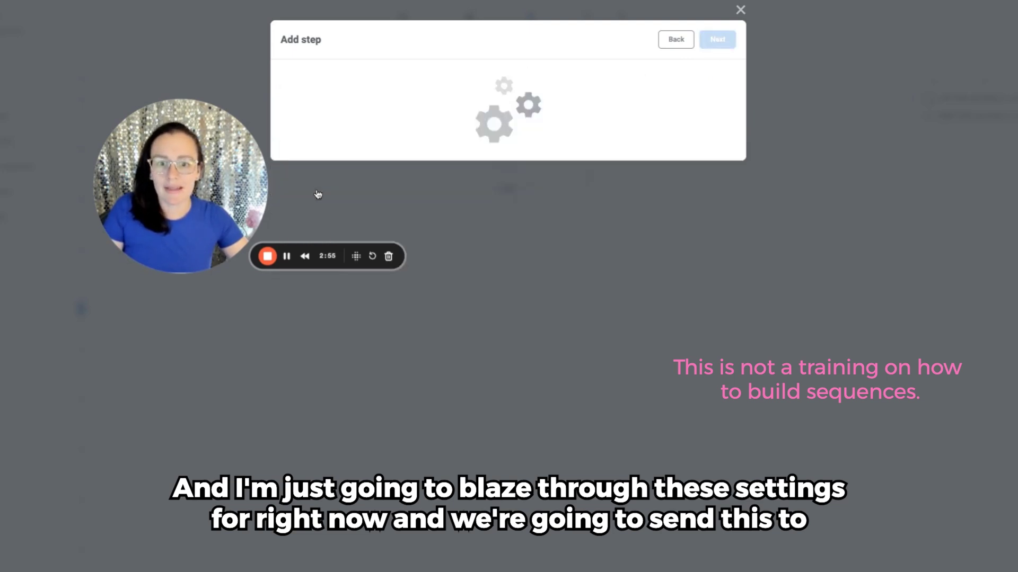
{"action": "left_click", "coordinate": [718, 149]}
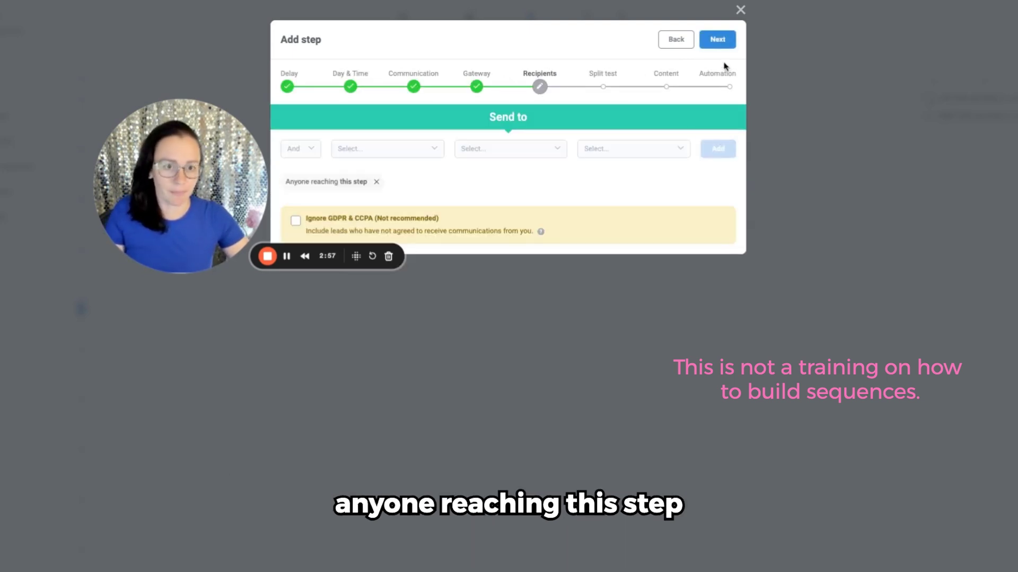
{"action": "left_click", "coordinate": [718, 40]}
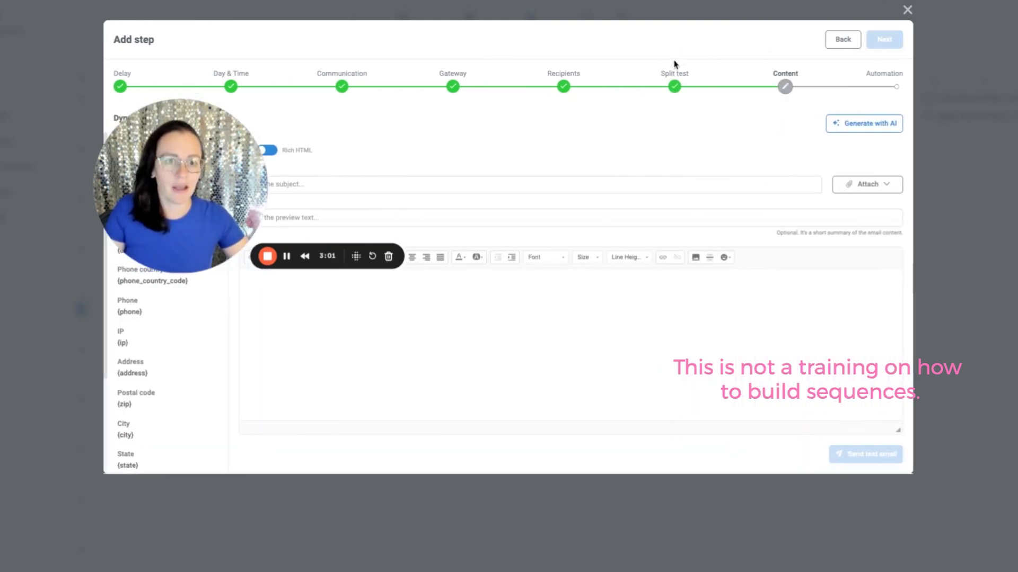
Step: Write the email with the subject "are we breaking up?" and the body text "awsdad"
{"action": "left_click", "coordinate": [390, 188]}
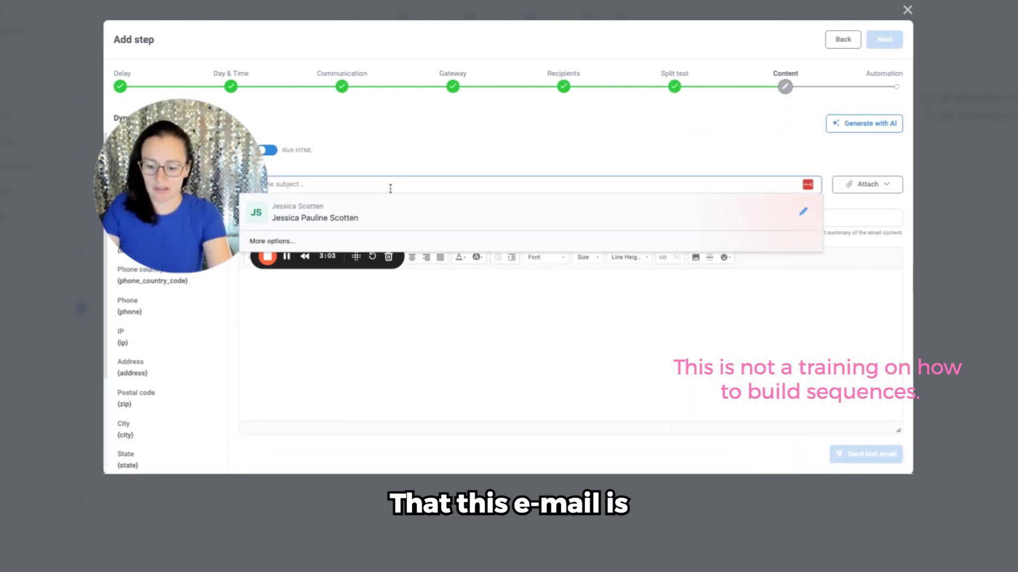
{"action": "type", "text": "Ar"}
{"action": "type", "text": "breaking up?"}
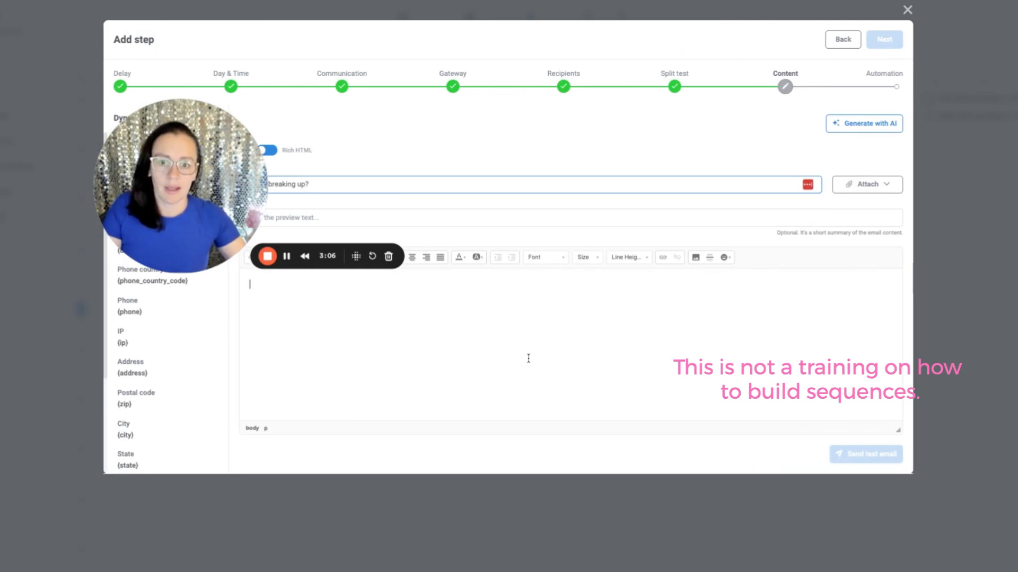
{"action": "left_click", "coordinate": [528, 359]}
{"action": "type", "text": "awsdad"}
{"action": "left_click", "coordinate": [894, 38]}
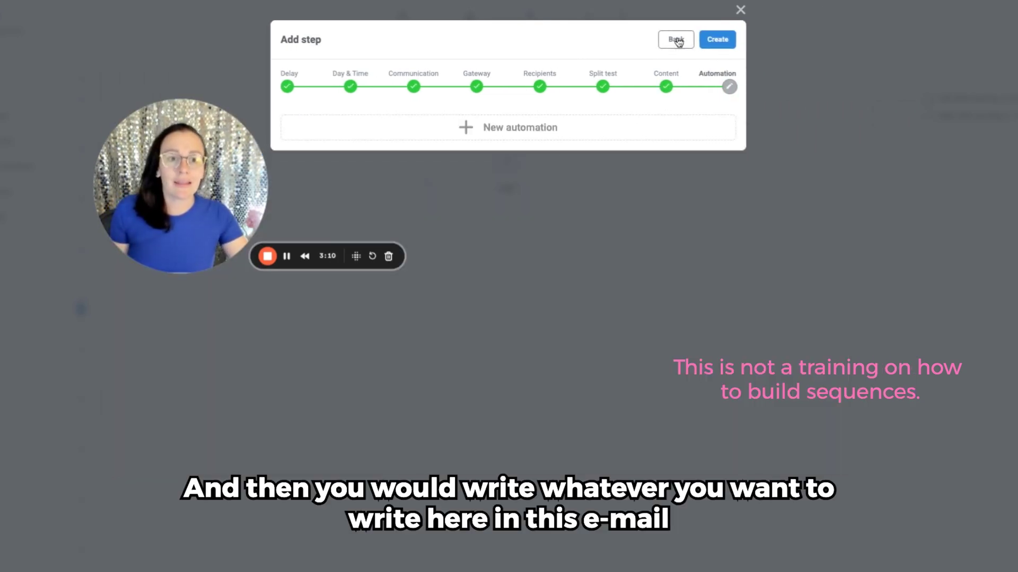
Step: Recheck the email content, create the step without automations, and connect the starting rules to it
{"action": "left_click", "coordinate": [676, 39]}
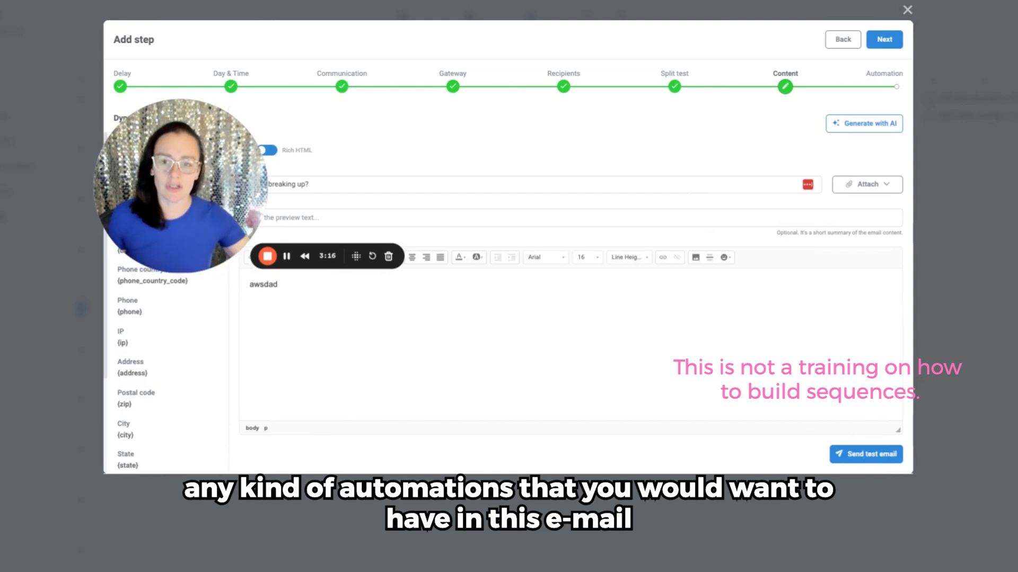
{"action": "left_click_drag", "start_coordinate": [210, 212], "coordinate": [545, 197]}
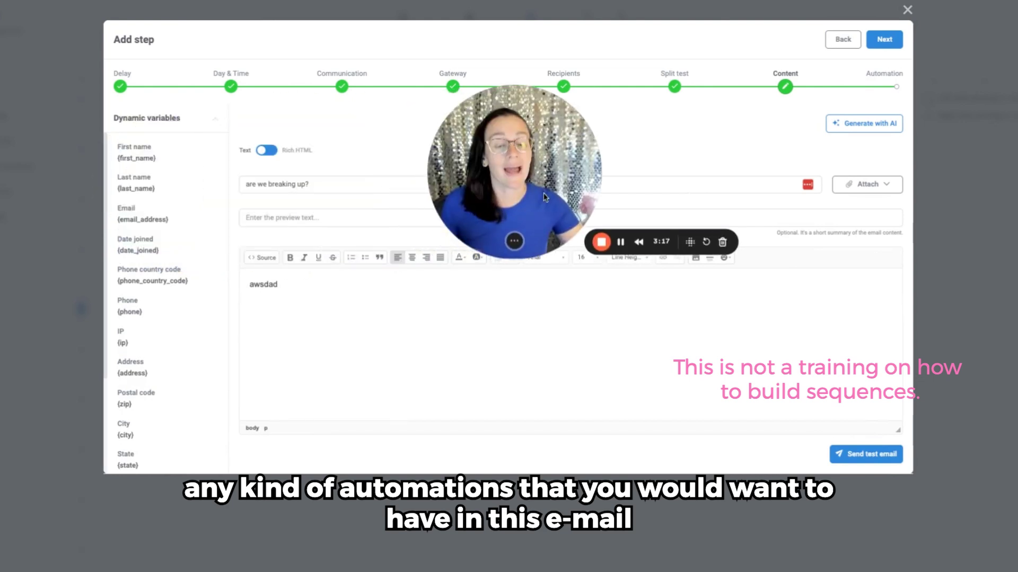
{"action": "left_click", "coordinate": [895, 45]}
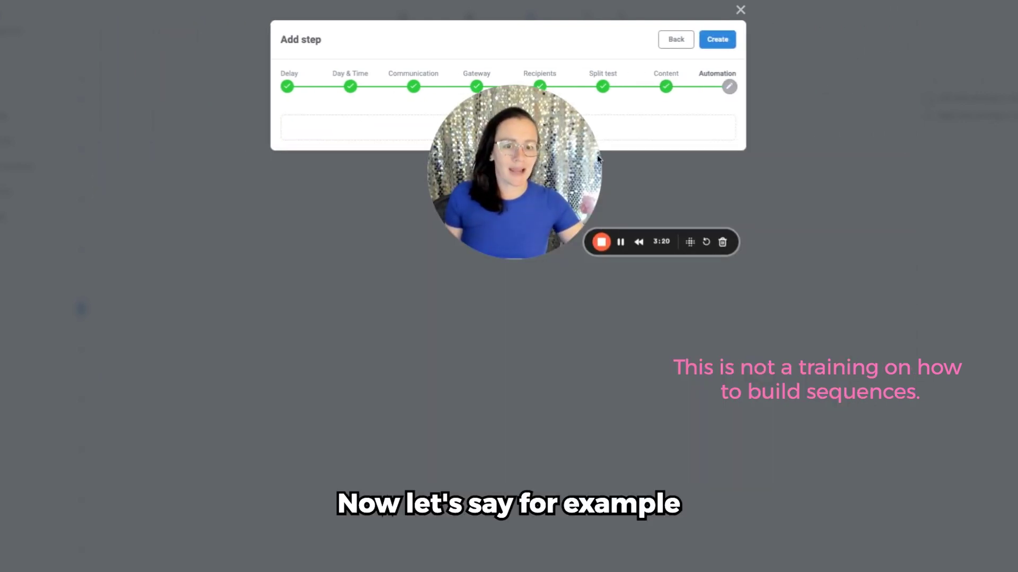
{"action": "left_click", "coordinate": [716, 40]}
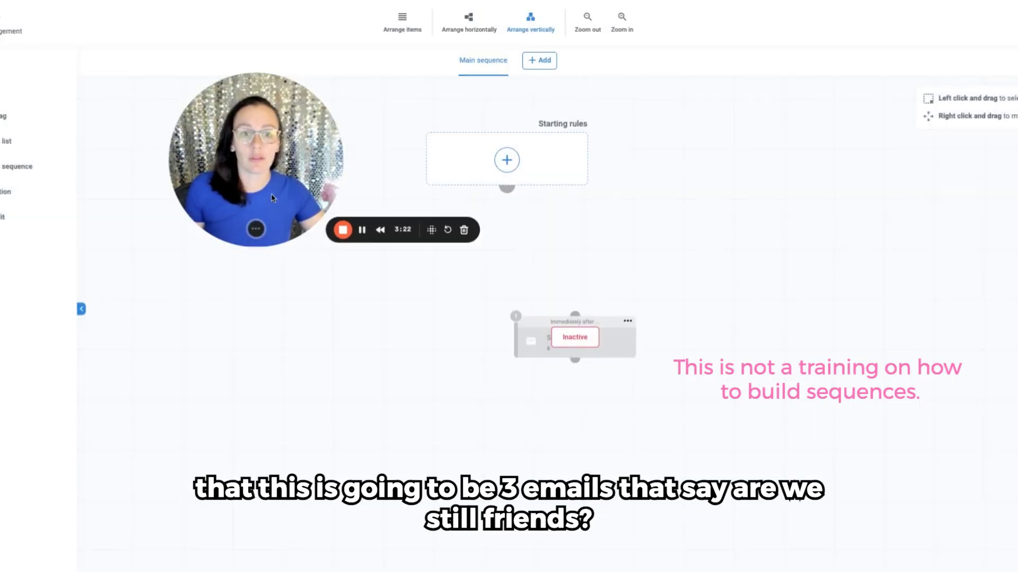
{"action": "left_click_drag", "start_coordinate": [508, 186], "coordinate": [575, 316]}
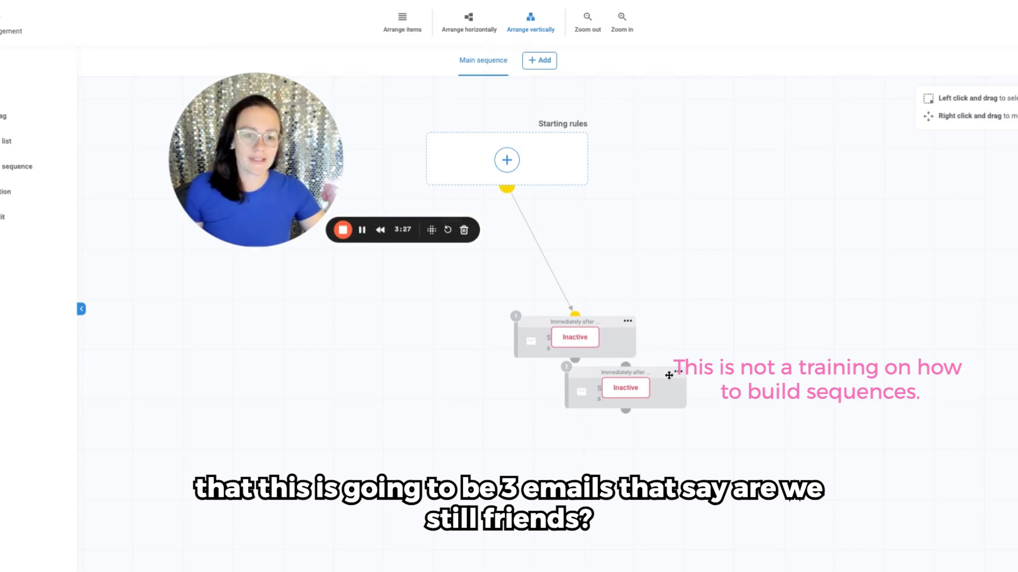
Step: Place the cloned email below the first one, clone it again for a third email, and link the emails in a vertical chain
{"action": "left_click_drag", "start_coordinate": [667, 375], "coordinate": [670, 401]}
{"action": "left_click", "coordinate": [627, 407]}
{"action": "left_click", "coordinate": [627, 407]}
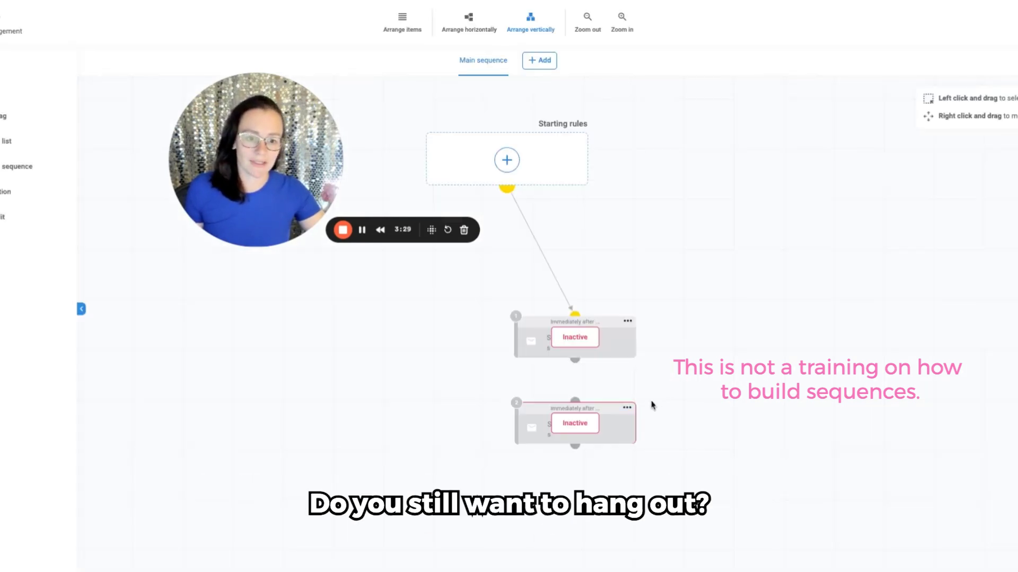
{"action": "left_click", "coordinate": [629, 408]}
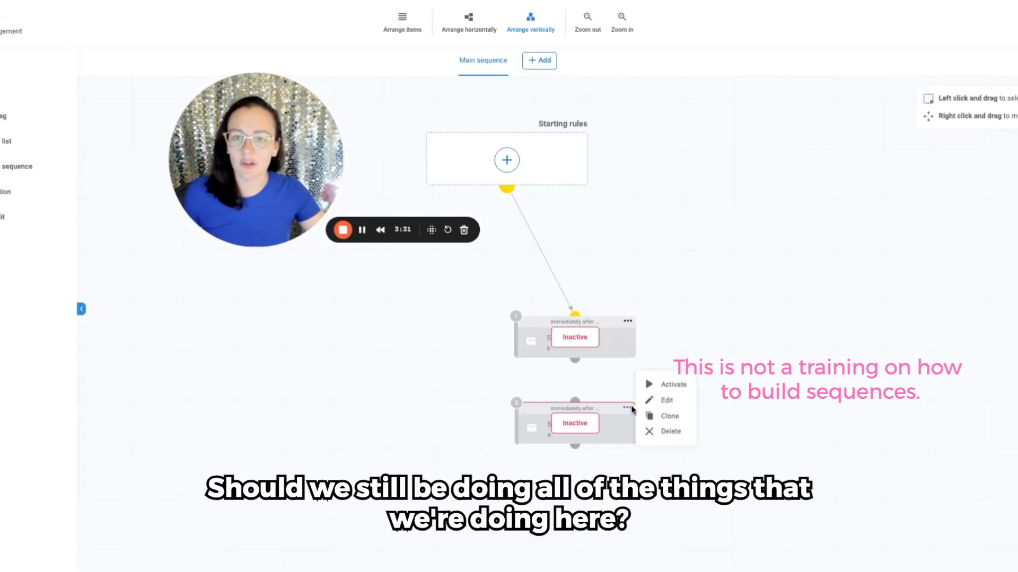
{"action": "left_click", "coordinate": [669, 416]}
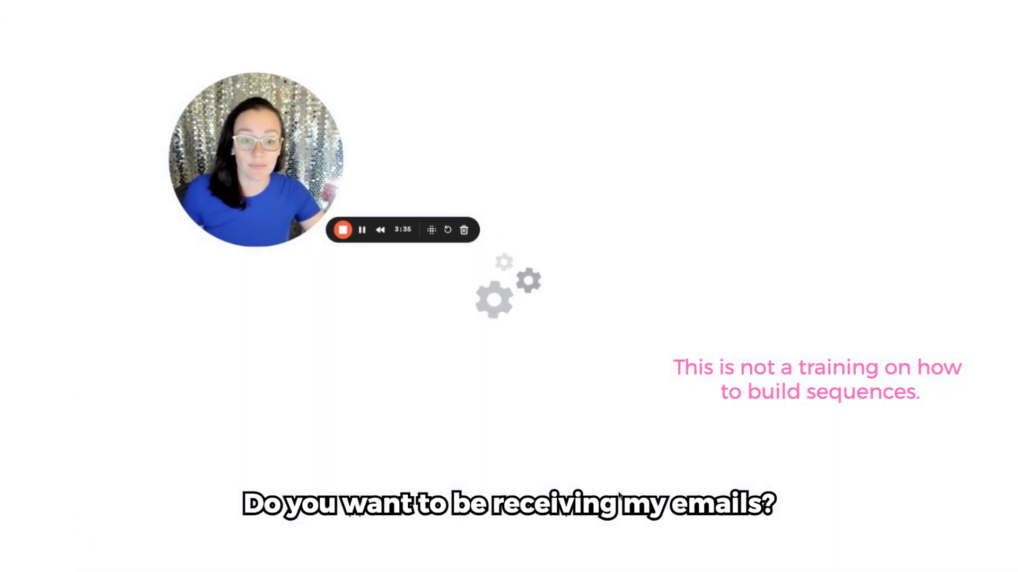
{"action": "left_click_drag", "start_coordinate": [575, 354], "coordinate": [574, 397]}
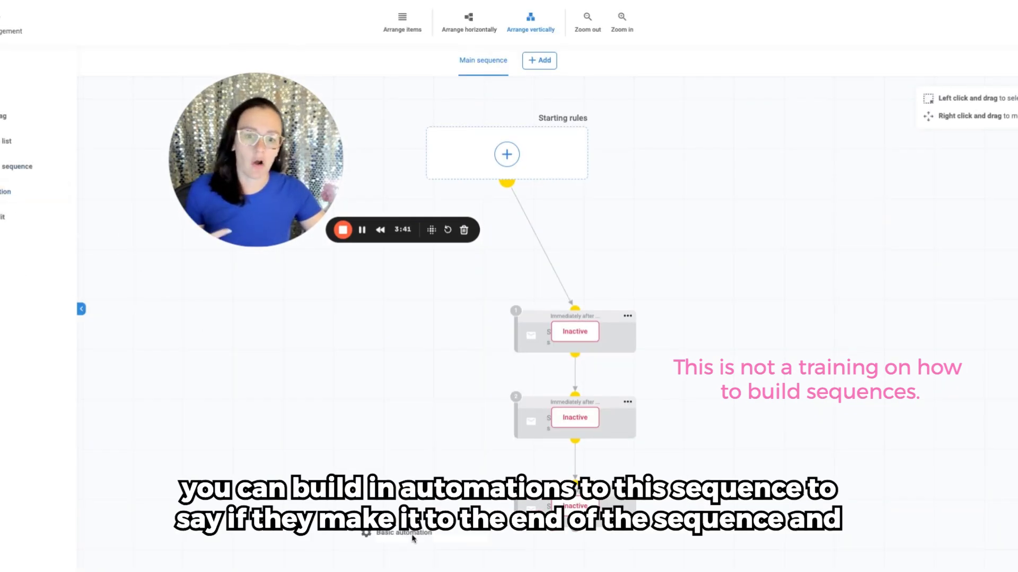
Step: Try adding a basic automation below the third email with the condition "Lead reaches this step"
{"action": "scroll", "coordinate": [530, 535], "scroll_direction": "down", "scroll_amount": 2}
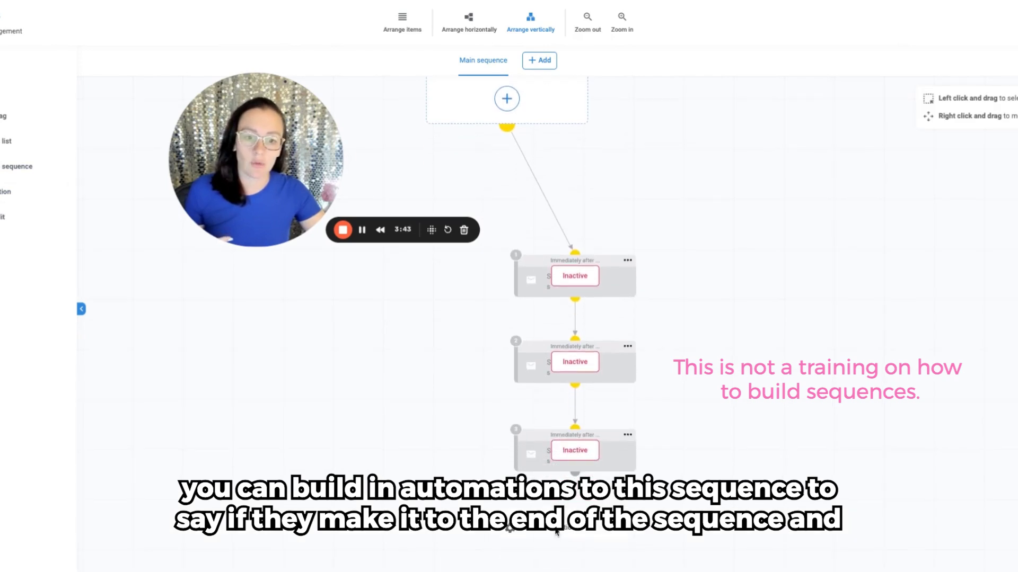
{"action": "left_click", "coordinate": [555, 532]}
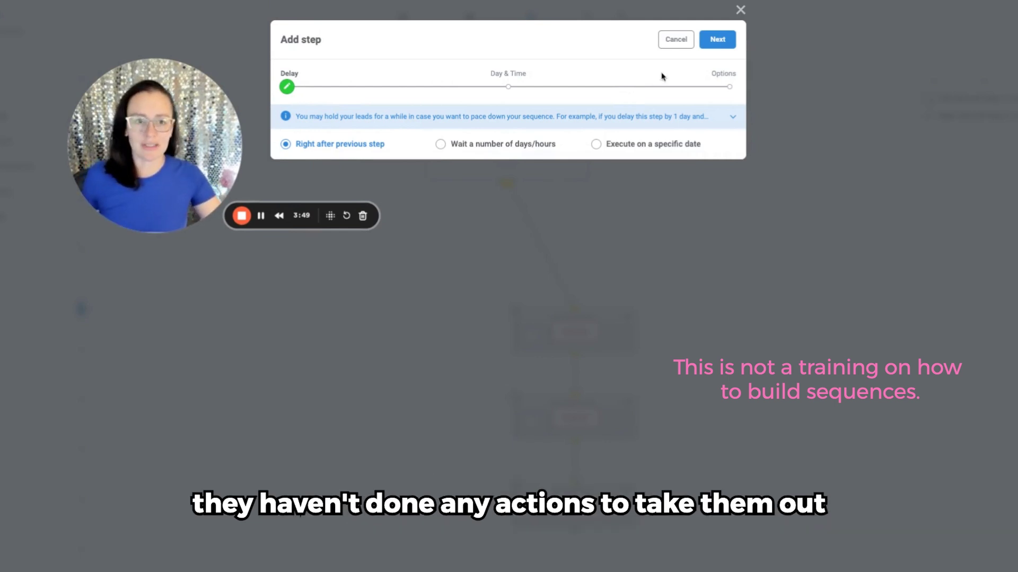
{"action": "left_click", "coordinate": [719, 43]}
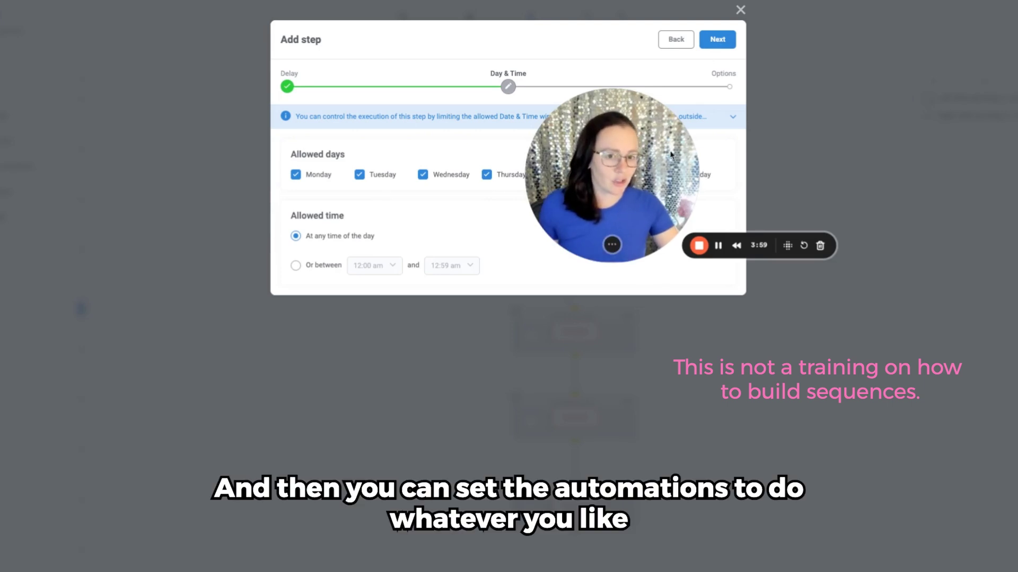
{"action": "left_click", "coordinate": [718, 41]}
{"action": "left_click", "coordinate": [391, 153]}
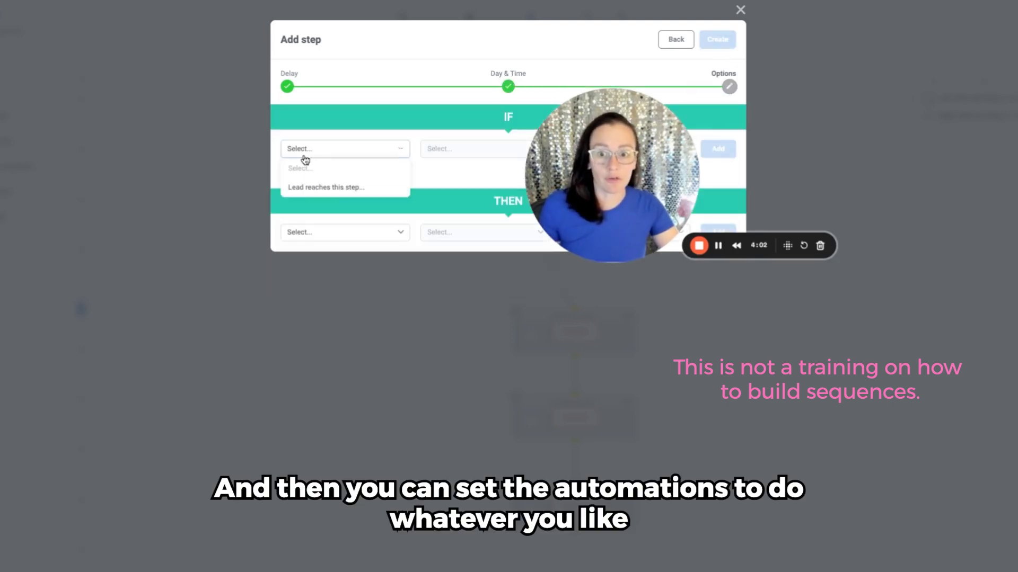
{"action": "left_click", "coordinate": [339, 190]}
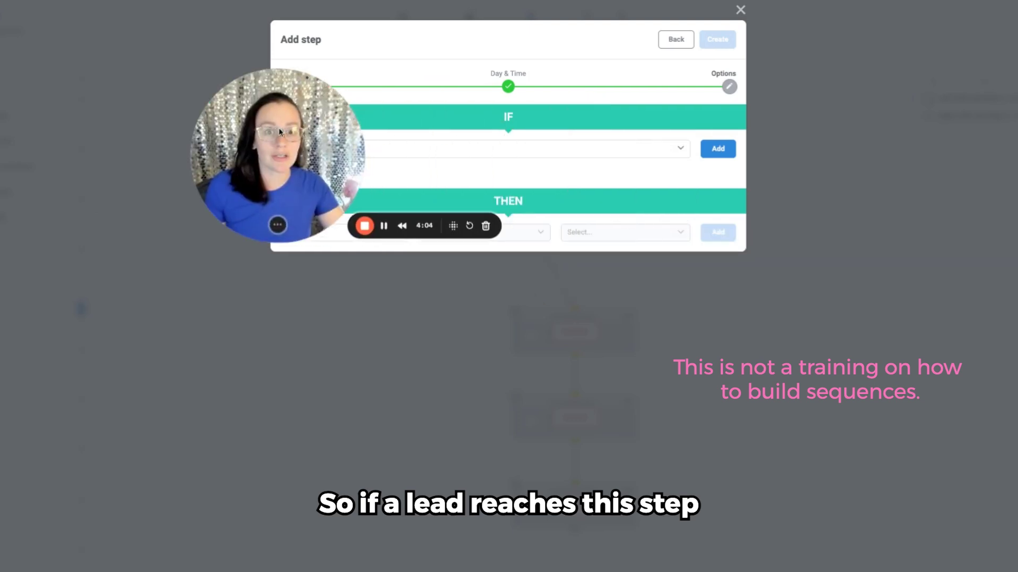
{"action": "left_click", "coordinate": [718, 150]}
Step: Try the "Unsubscribe from list..." action for the automation, view the available lists, and discard the automation step
{"action": "left_click", "coordinate": [339, 267]}
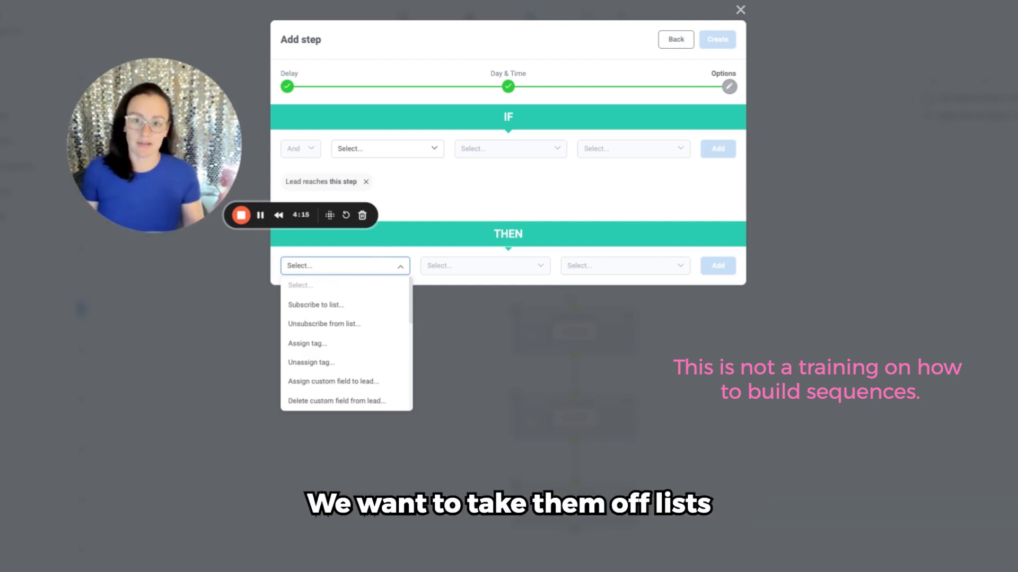
{"action": "left_click", "coordinate": [349, 323]}
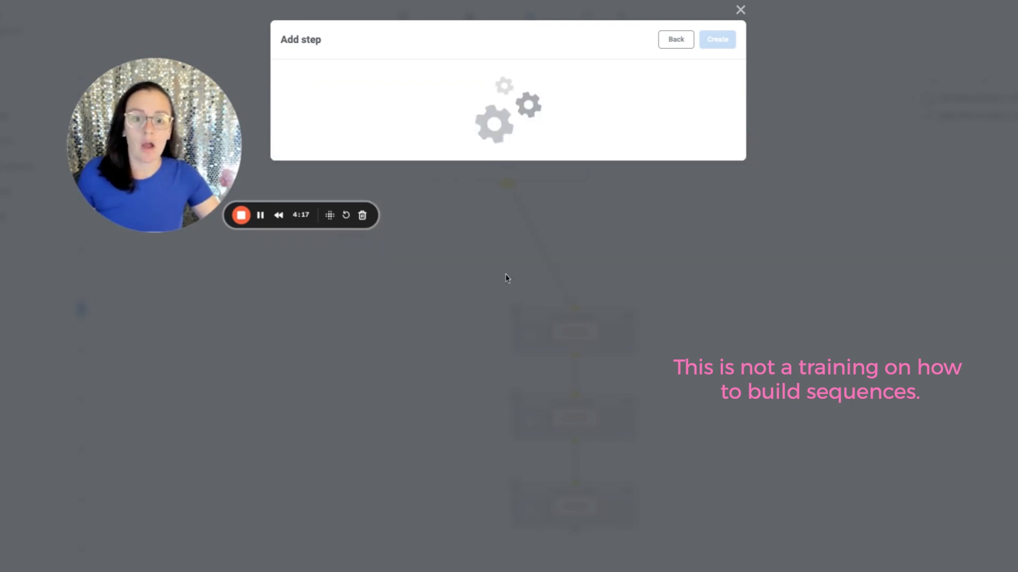
{"action": "left_click", "coordinate": [526, 271]}
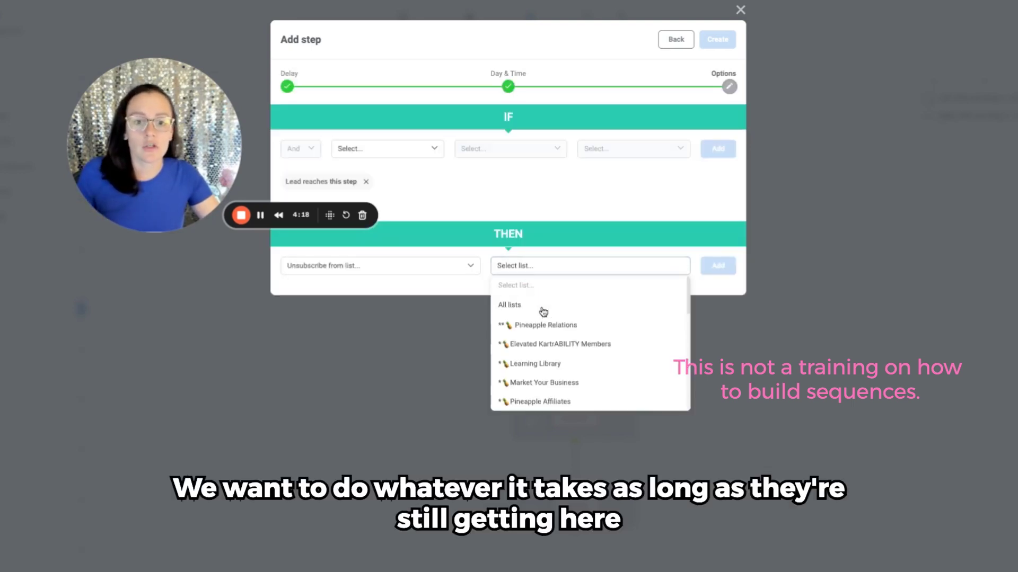
{"action": "left_click", "coordinate": [669, 36]}
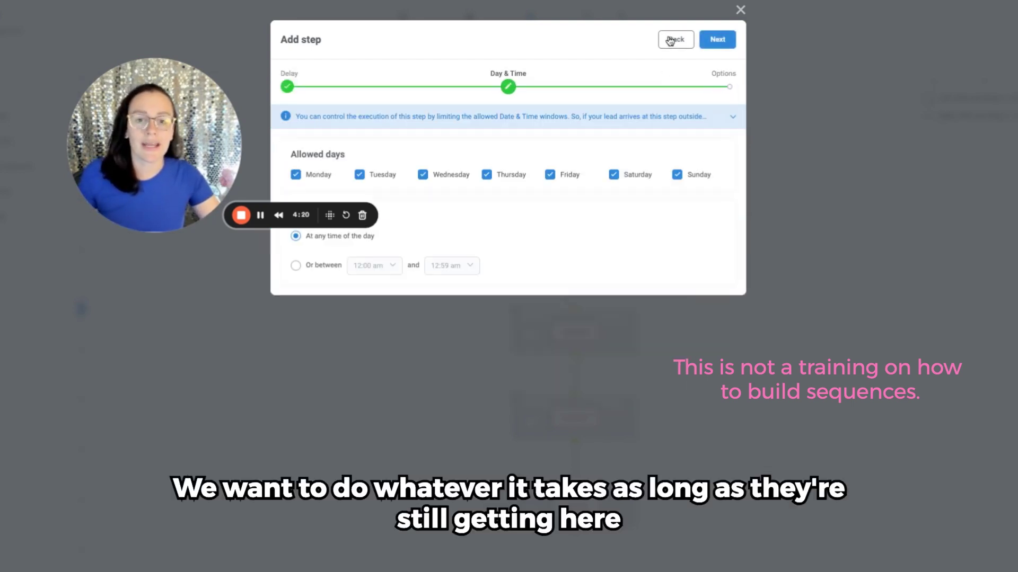
{"action": "left_click", "coordinate": [740, 10]}
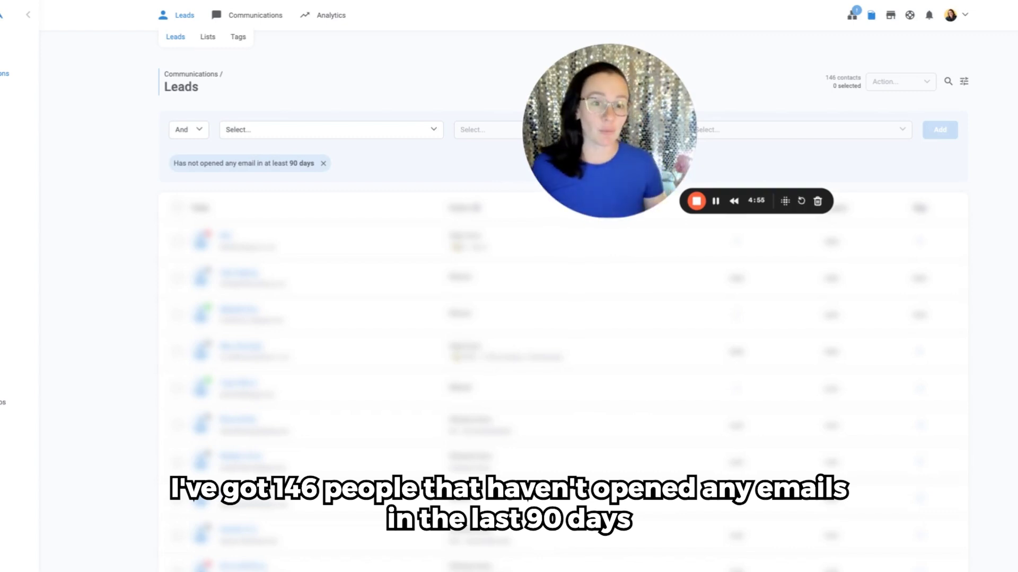
Step: Select all filtered leads, start the "Subscribe to sequence" action, view the available sequences, and cancel the subscription
{"action": "left_click", "coordinate": [178, 212]}
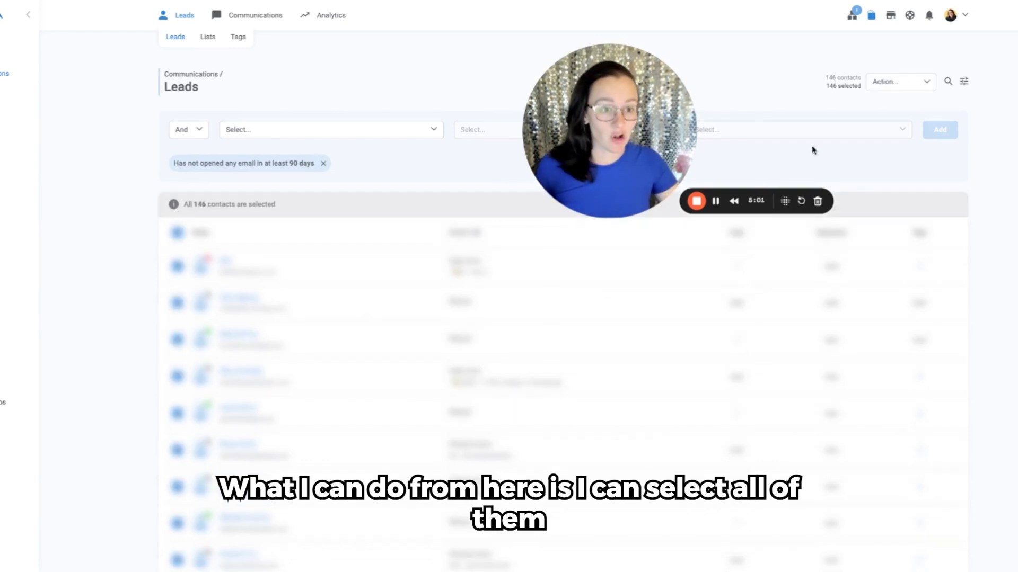
{"action": "left_click", "coordinate": [911, 87]}
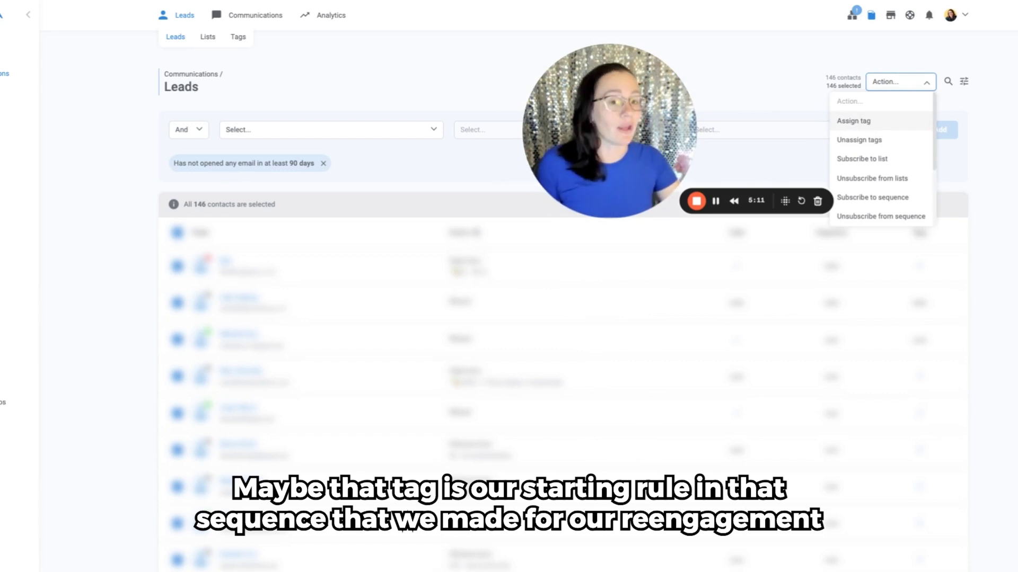
{"action": "left_click", "coordinate": [880, 198]}
{"action": "left_click_drag", "start_coordinate": [636, 152], "coordinate": [337, 126]}
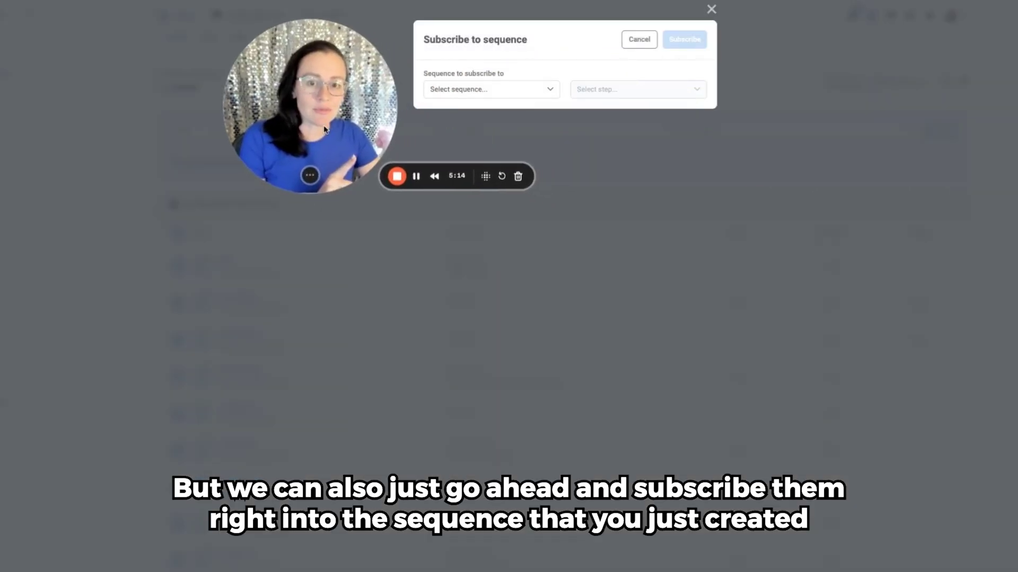
{"action": "left_click", "coordinate": [476, 91]}
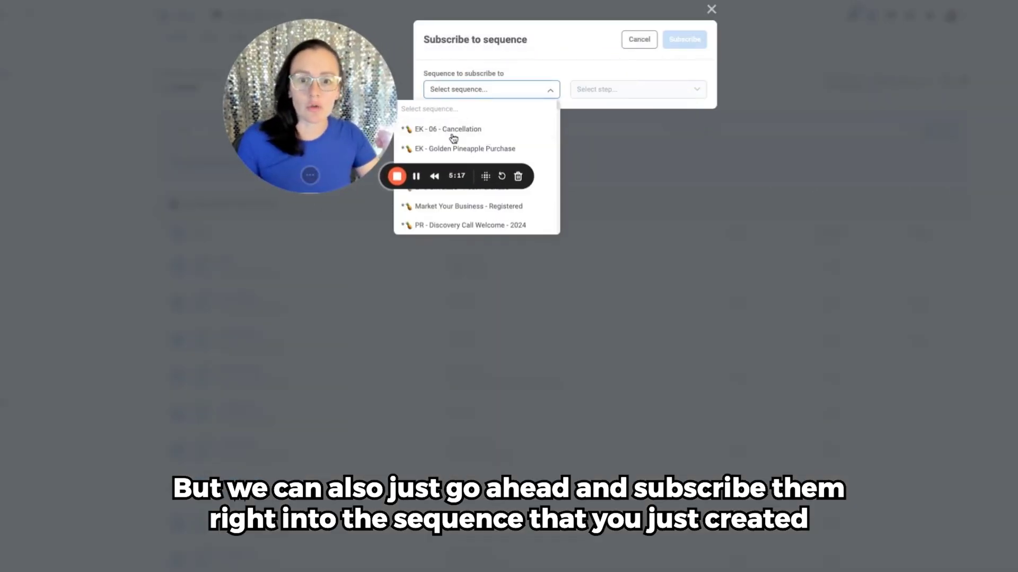
{"action": "left_click", "coordinate": [627, 46]}
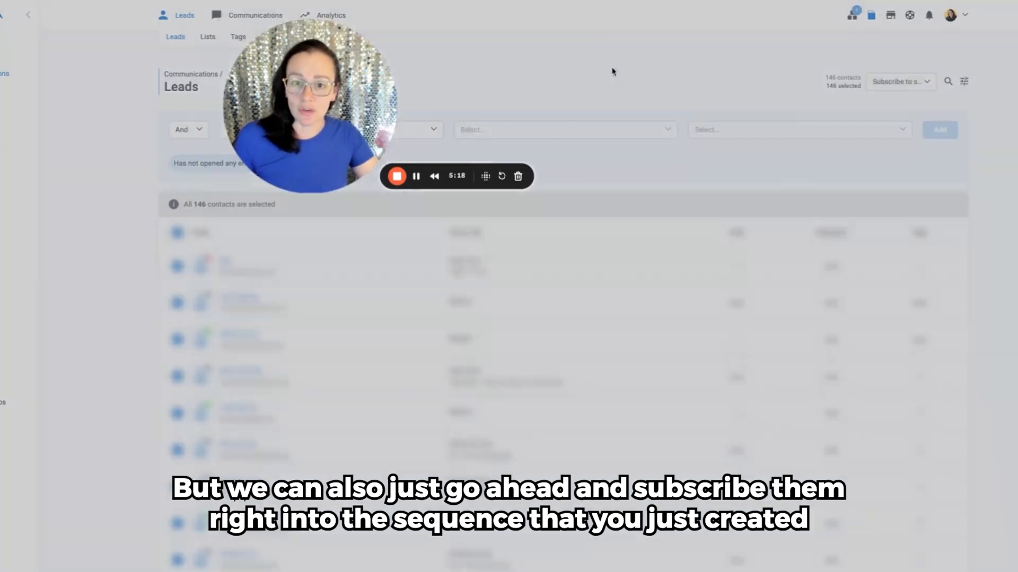